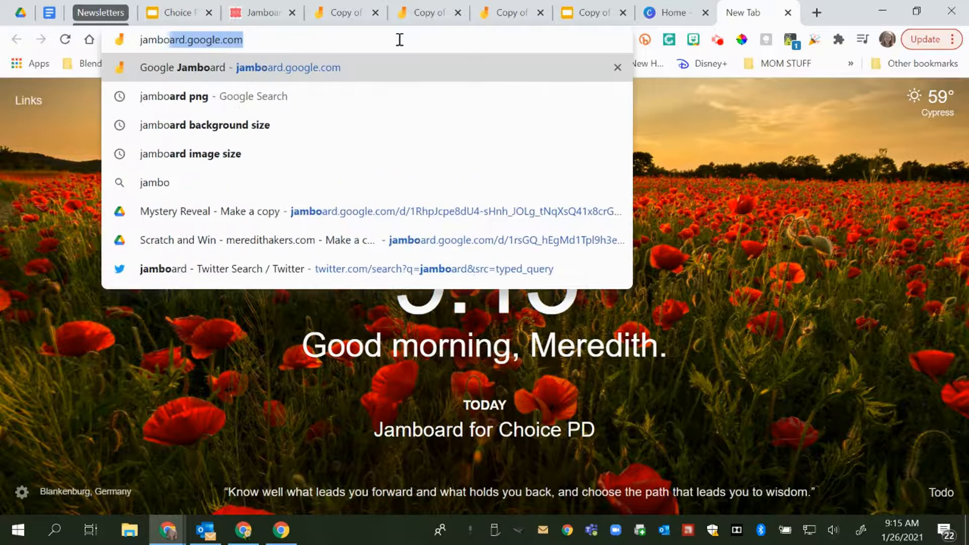
# - Open jamboard.google.com and create a new jam
pyautogui.press('Return')
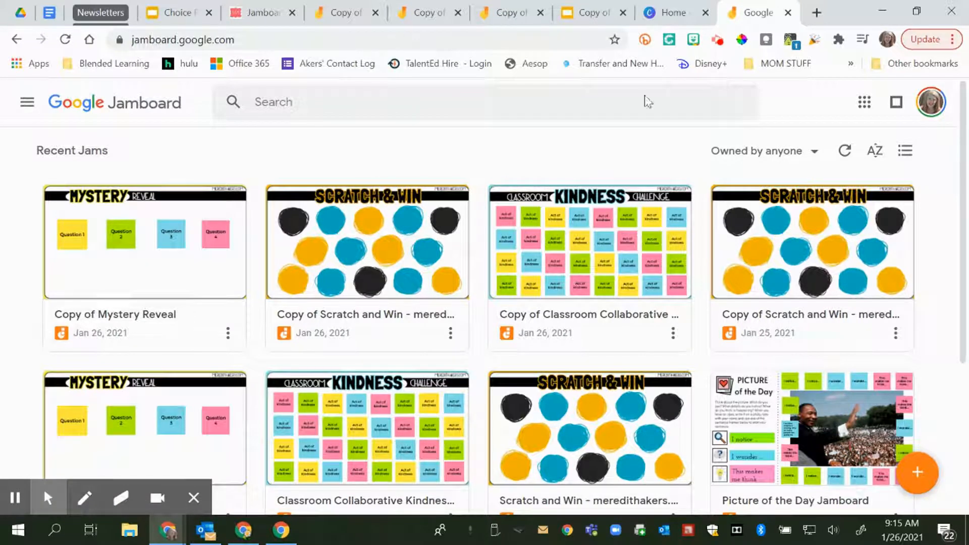
pyautogui.click(916, 477)
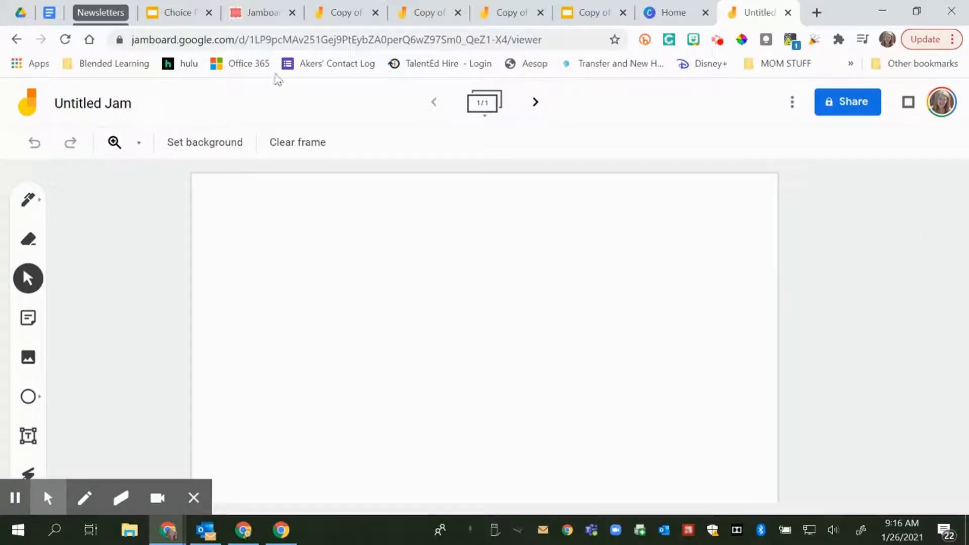
# - Rename the untitled jam as Trial
pyautogui.click(127, 104)
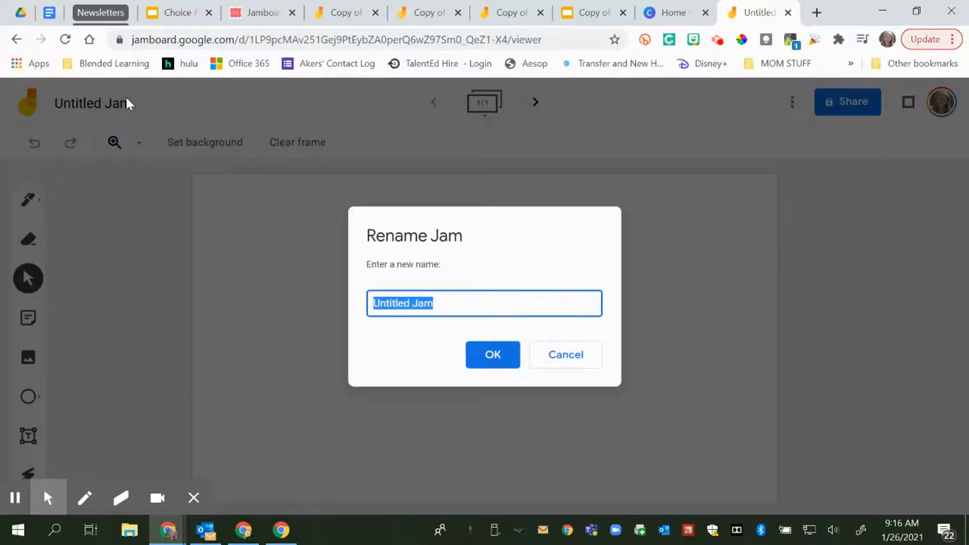
pyautogui.write('Trial')
pyautogui.press('Return')
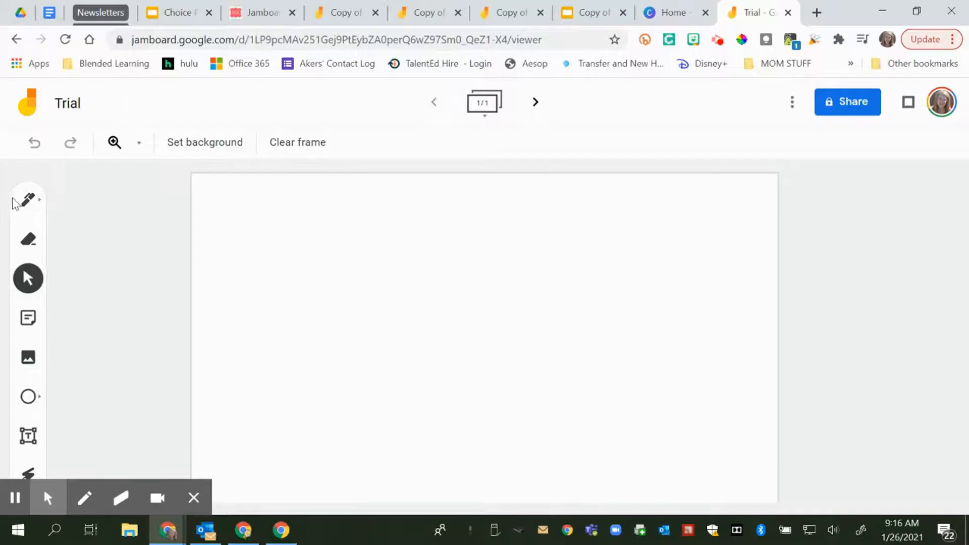
# - Scribble on the blank frame in black with the pen, and add a thicker scribble with the marker
pyautogui.click(448, 355)
pyautogui.click(267, 402)
pyautogui.click(26, 199)
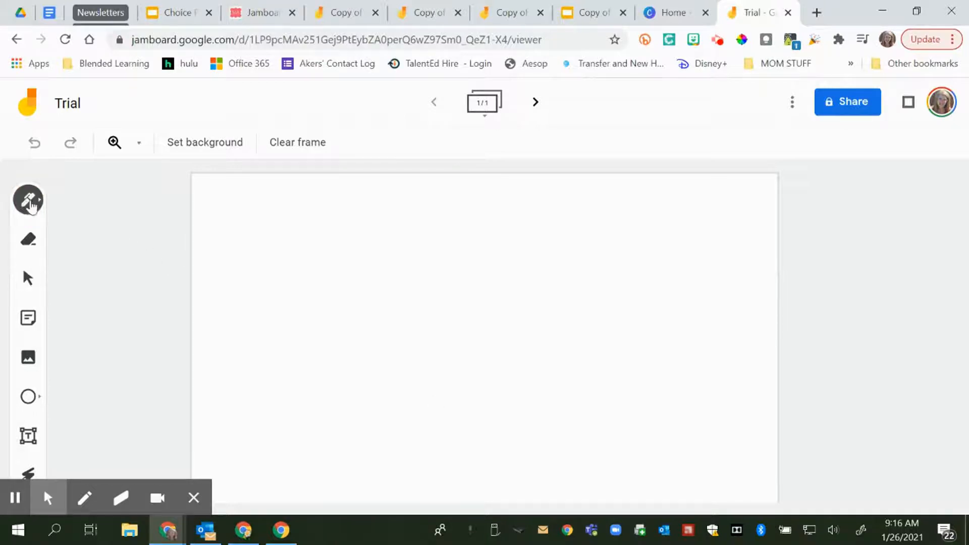
pyautogui.click(30, 203)
pyautogui.moveTo(322, 250)
pyautogui.mouseDown()
pyautogui.moveTo(321, 286)
pyautogui.moveTo(411, 295)
pyautogui.mouseUp()
pyautogui.click(26, 199)
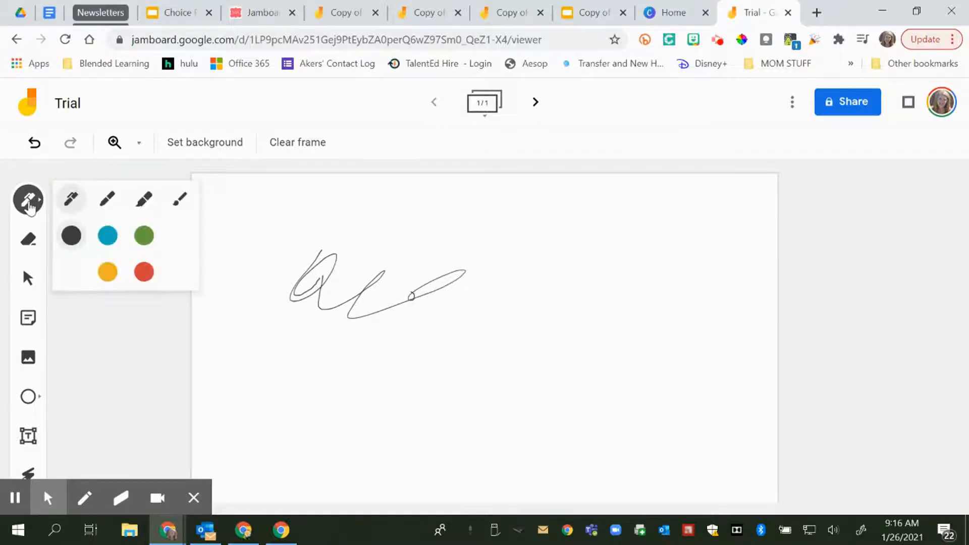
pyautogui.click(107, 199)
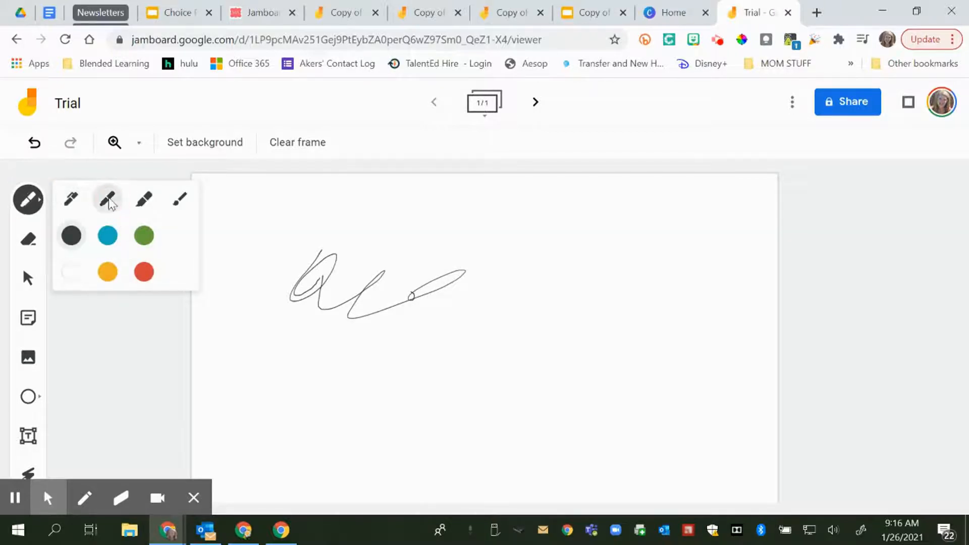
pyautogui.moveTo(406, 232)
pyautogui.mouseDown()
pyautogui.moveTo(441, 212)
pyautogui.moveTo(433, 263)
pyautogui.mouseUp()
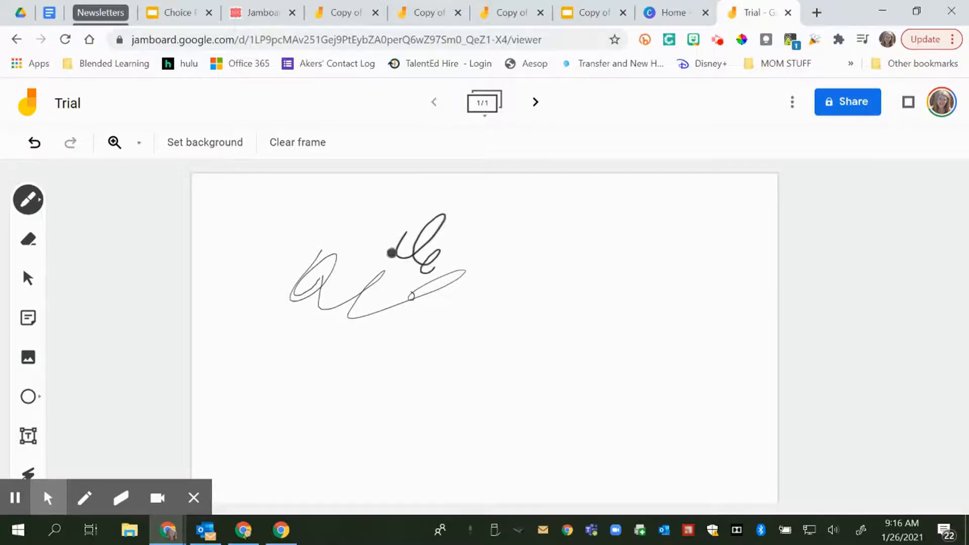
# - Draw black highlighter lines and broad brush loops around the scribbles, and clear the frame
pyautogui.click(40, 205)
pyautogui.click(143, 203)
pyautogui.moveTo(215, 217)
pyautogui.mouseDown()
pyautogui.moveTo(336, 228)
pyautogui.moveTo(319, 246)
pyautogui.mouseUp()
pyautogui.click(28, 199)
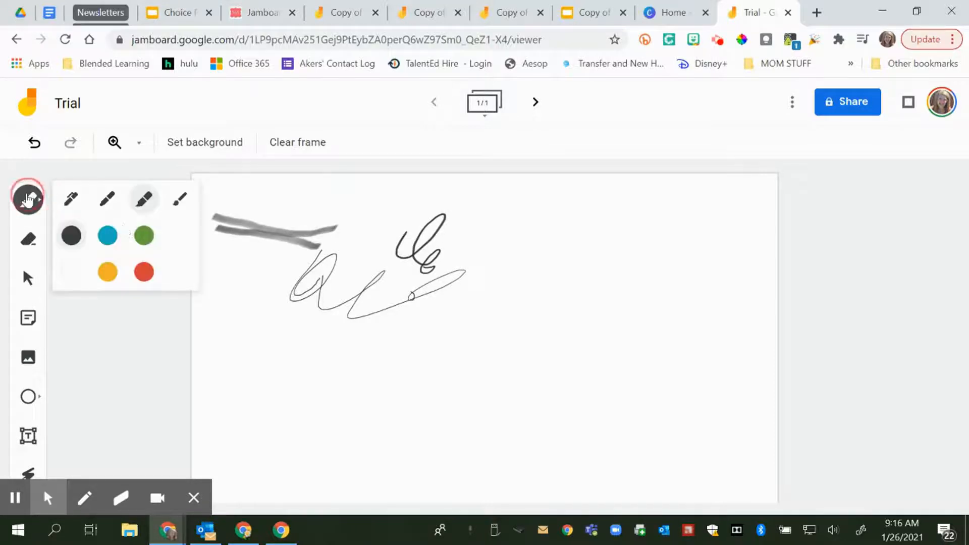
pyautogui.click(181, 199)
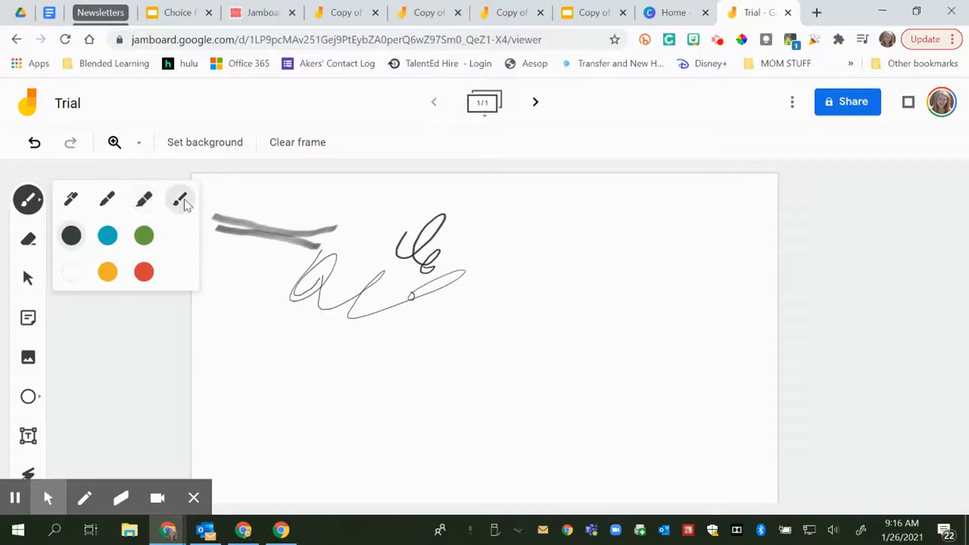
pyautogui.moveTo(291, 222)
pyautogui.mouseDown()
pyautogui.moveTo(384, 237)
pyautogui.moveTo(454, 322)
pyautogui.mouseUp()
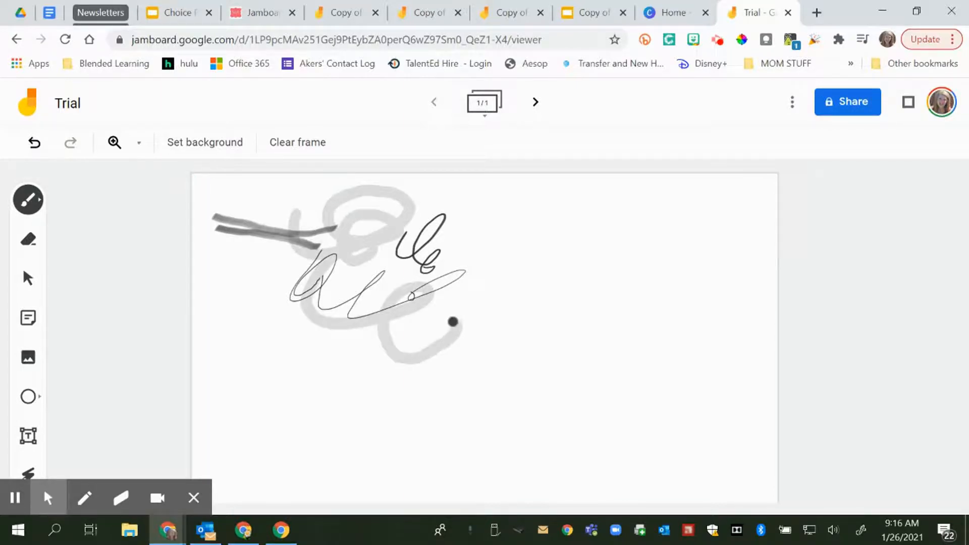
pyautogui.click(293, 152)
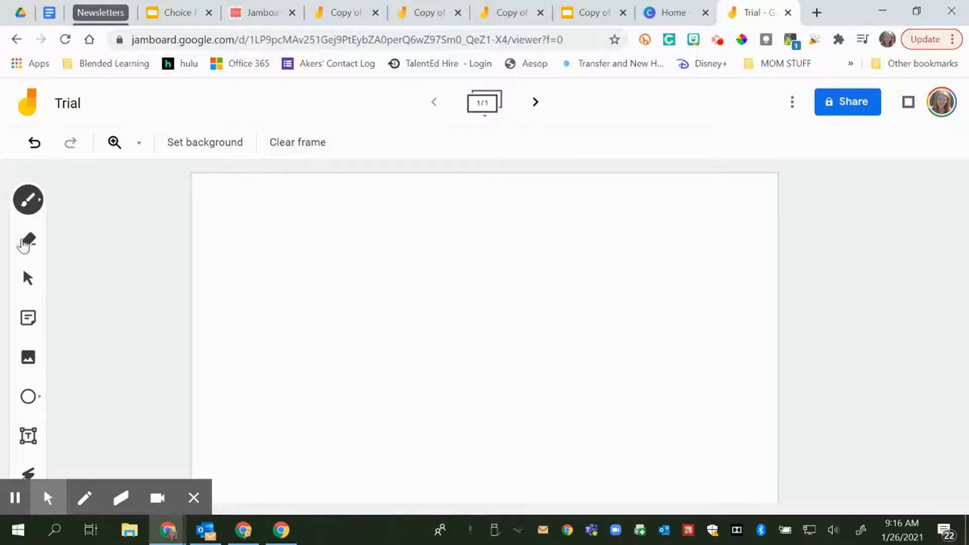
# - Draw a looping scribble with the black pen, erase across it, and clear the frame
pyautogui.click(27, 199)
pyautogui.click(71, 199)
pyautogui.moveTo(288, 255)
pyautogui.mouseDown()
pyautogui.moveTo(331, 346)
pyautogui.moveTo(314, 312)
pyautogui.moveTo(289, 309)
pyautogui.moveTo(259, 356)
pyautogui.mouseUp()
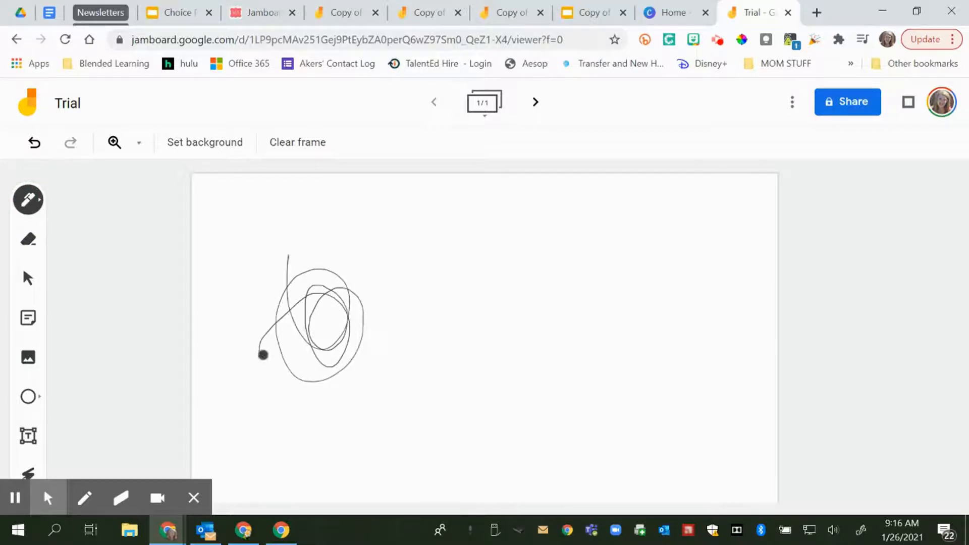
pyautogui.click(28, 239)
pyautogui.moveTo(346, 296)
pyautogui.mouseDown()
pyautogui.moveTo(245, 306)
pyautogui.moveTo(288, 305)
pyautogui.moveTo(305, 338)
pyautogui.moveTo(292, 373)
pyautogui.mouseUp()
pyautogui.click(284, 144)
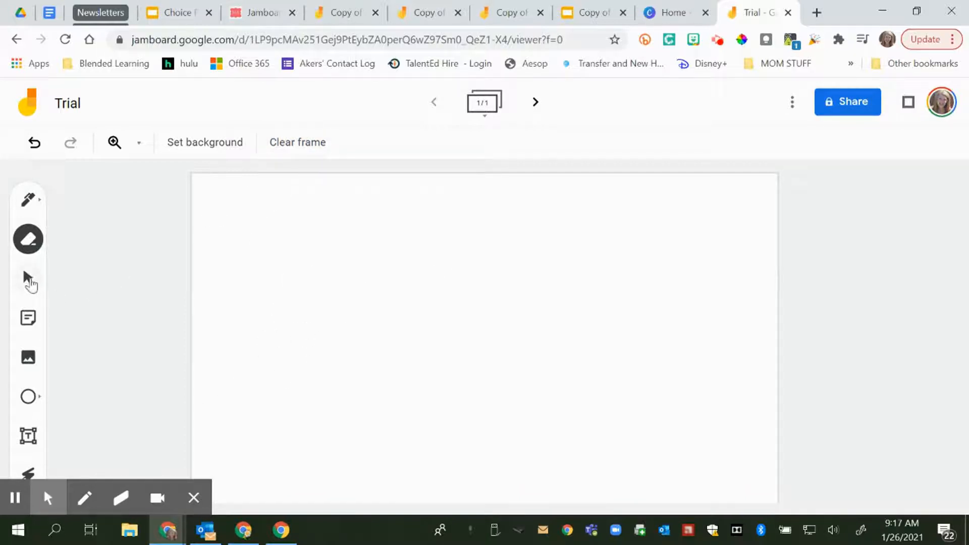
pyautogui.click(30, 276)
pyautogui.click(415, 312)
pyautogui.click(639, 272)
# - Add a yellow sticky note reading "Good Morning!" to the frame
pyautogui.click(28, 315)
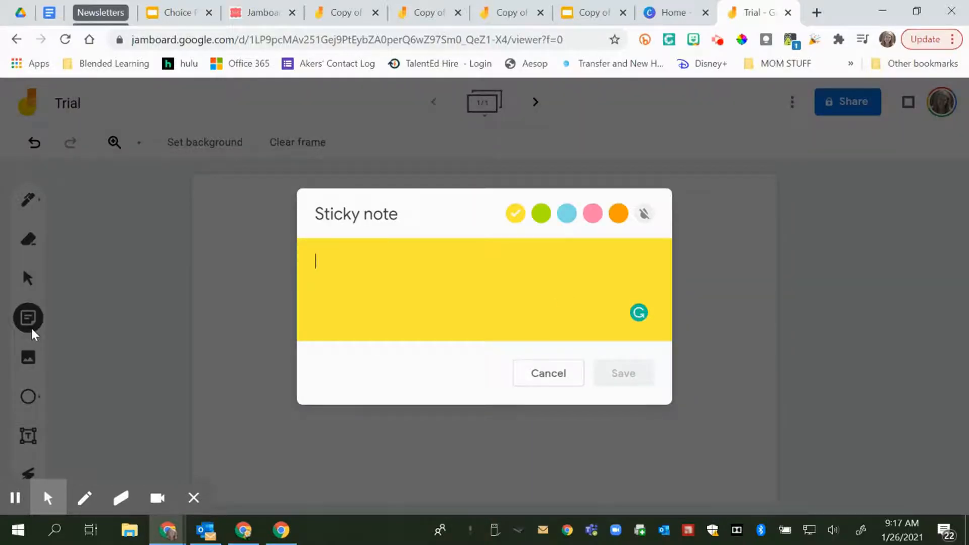
pyautogui.write('Good Morning!')
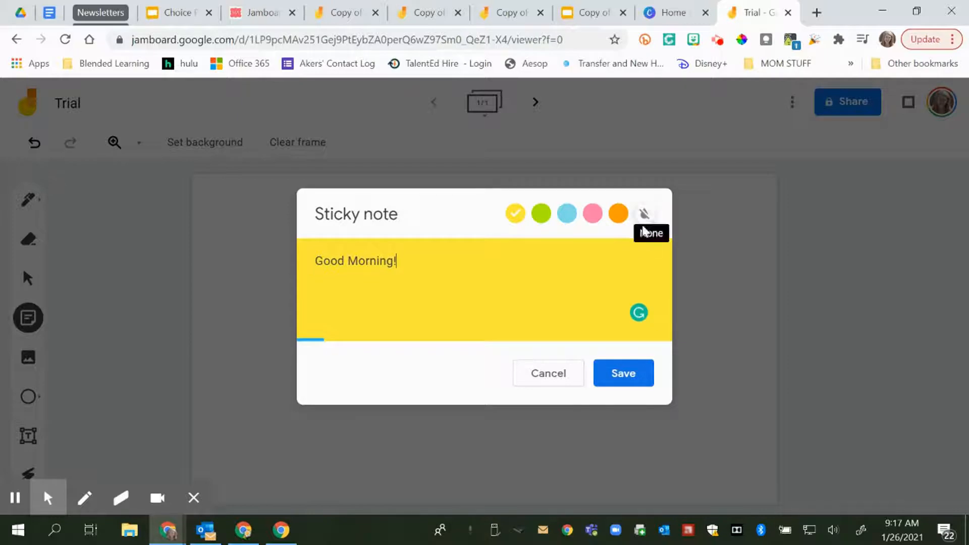
pyautogui.click(631, 385)
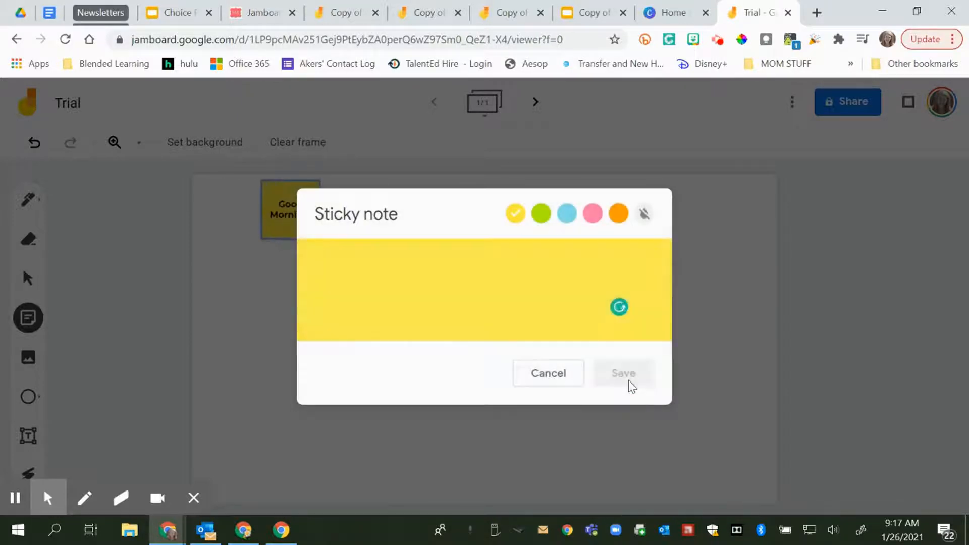
pyautogui.click(553, 372)
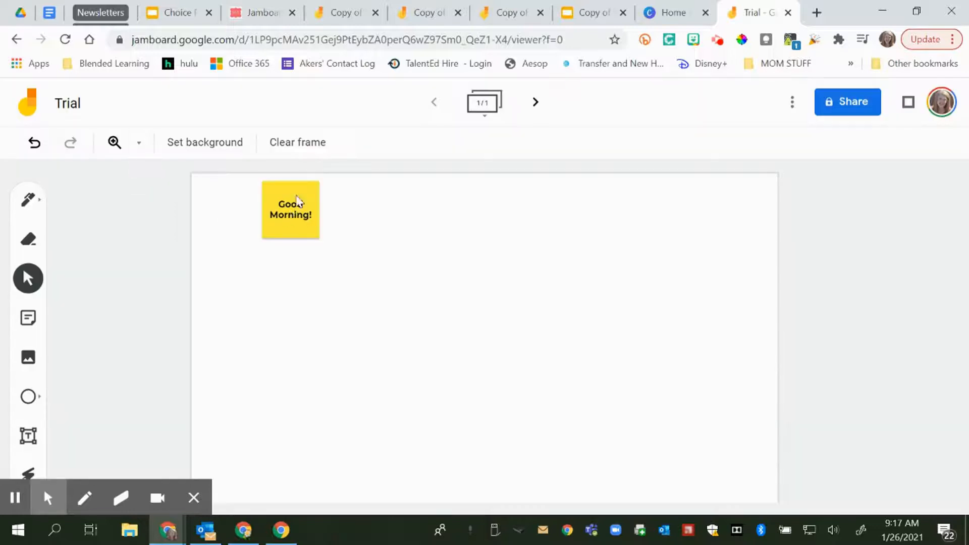
# - Move the yellow sticky note to the frame's left edge and enlarge it, then delete the note
pyautogui.moveTo(286, 188); pyautogui.dragTo(225, 218)
pyautogui.moveTo(226, 277); pyautogui.dragTo(187, 313)
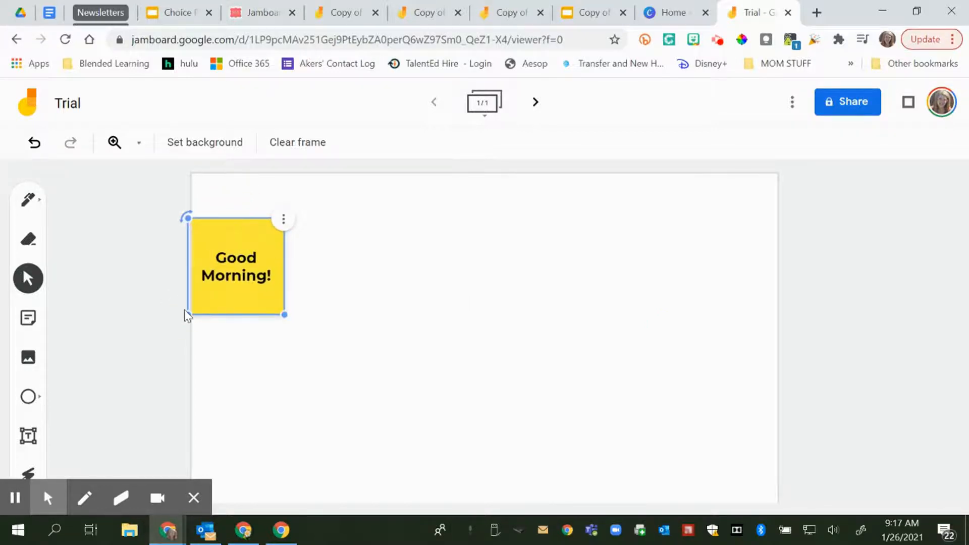
pyautogui.click(284, 220)
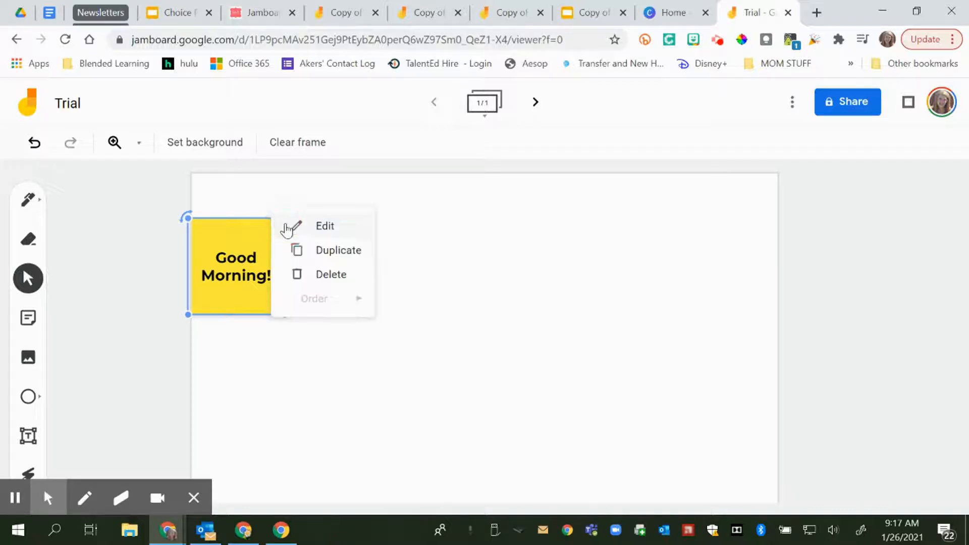
pyautogui.click(324, 275)
# - Add a sticky note with no background colour reading "Good morning class! Check in by telling me something you did this weekend!"
pyautogui.click(27, 319)
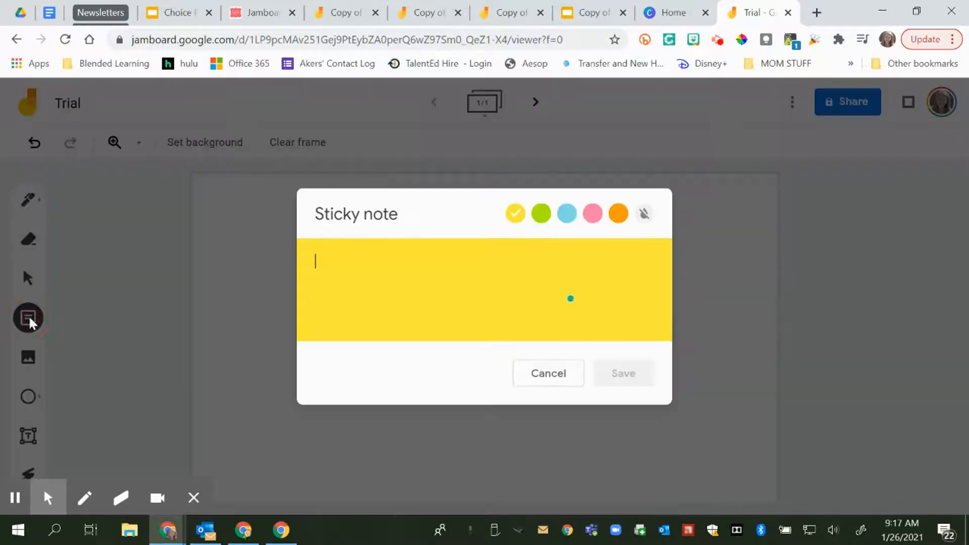
pyautogui.click(645, 214)
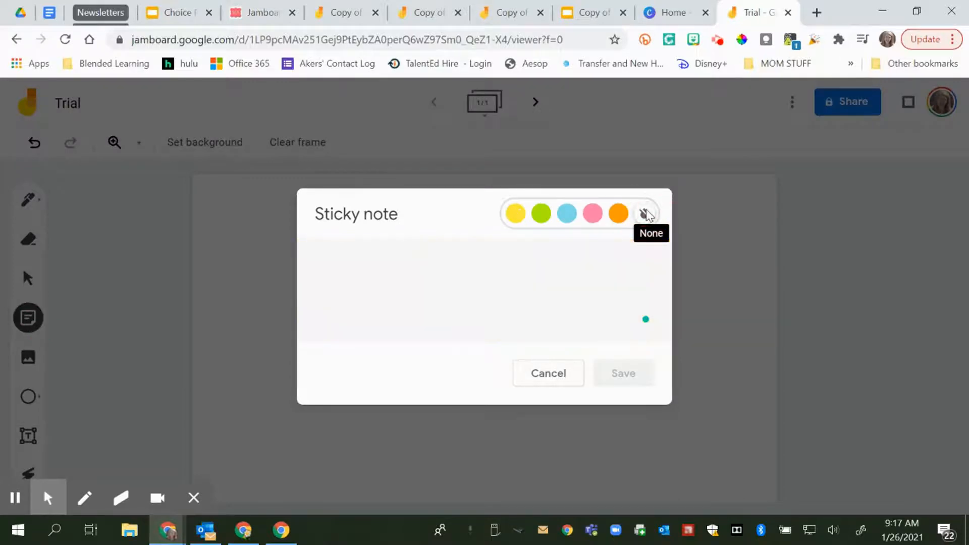
pyautogui.click(614, 284)
pyautogui.write('Go')
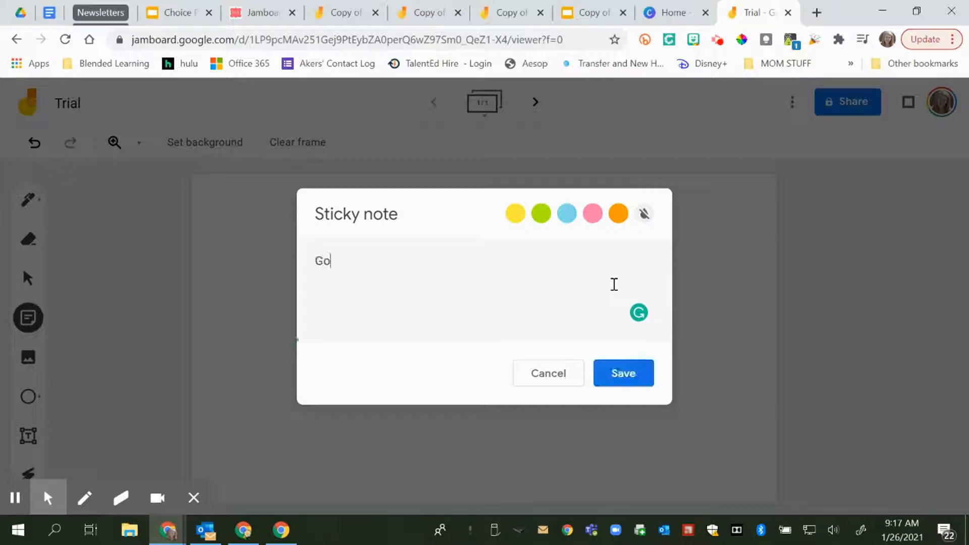
pyautogui.write('od morning class! Check in by telling me something you did this weekend!')
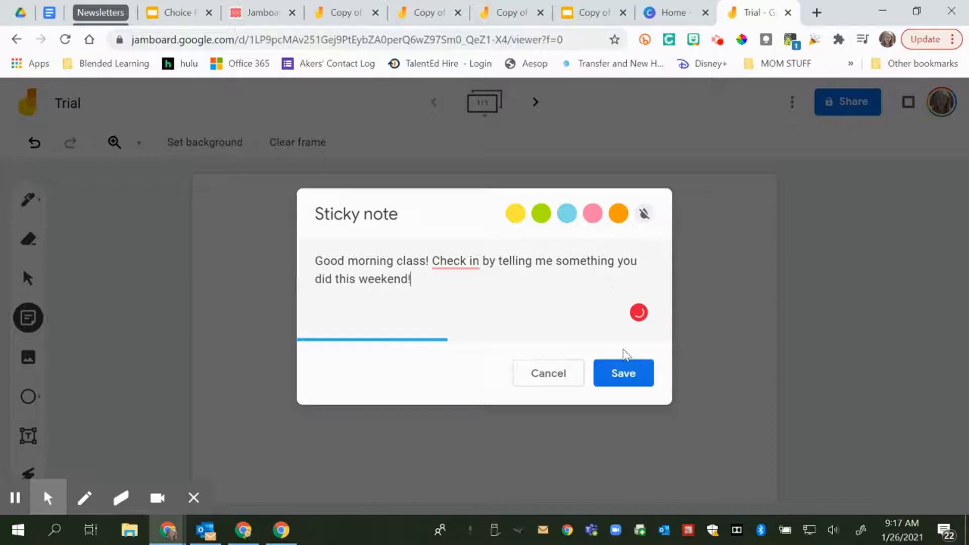
pyautogui.click(625, 372)
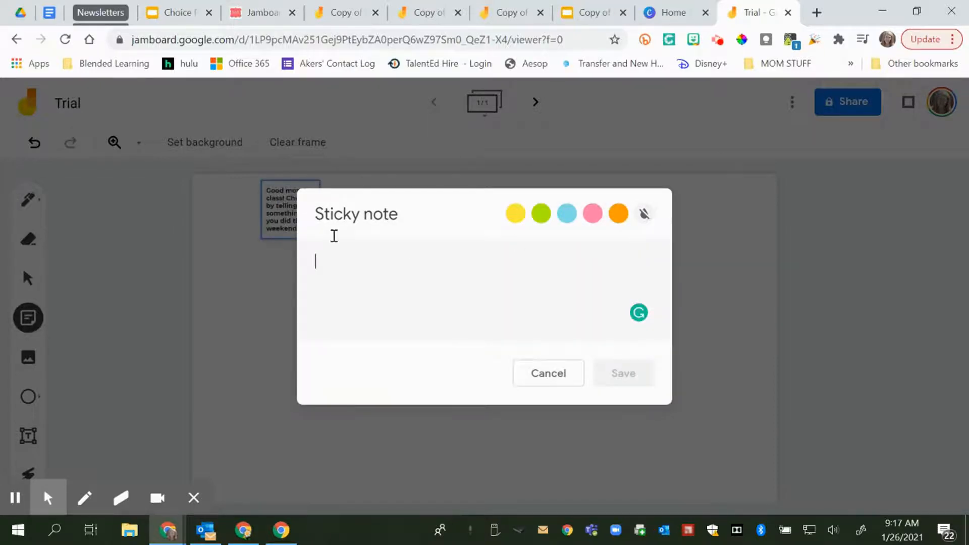
pyautogui.click(549, 367)
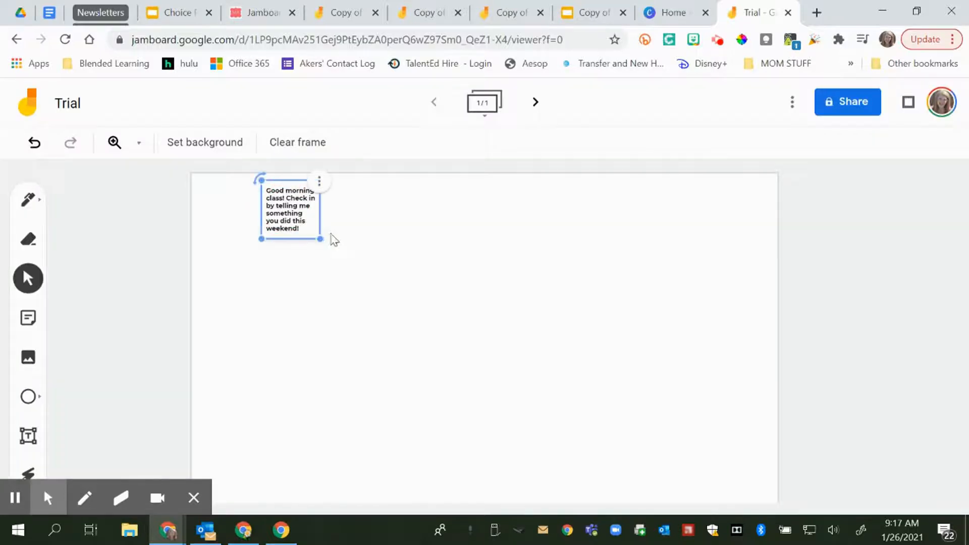
# - Enlarge the transparent note to a big heading and move it to the upper left area of the frame
pyautogui.moveTo(319, 236); pyautogui.dragTo(474, 386)
pyautogui.moveTo(431, 309); pyautogui.dragTo(367, 308)
pyautogui.click(95, 361)
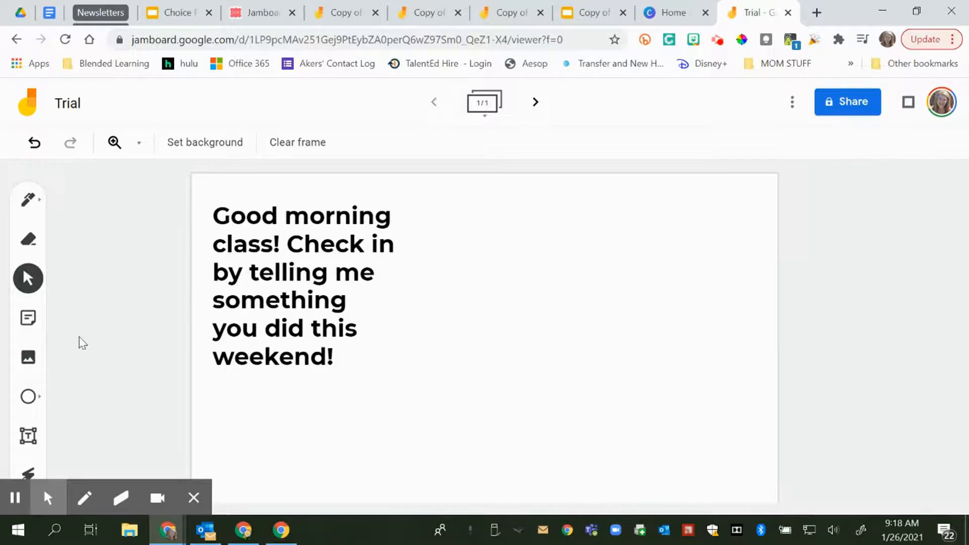
# - Search Google Images for "george washington" and insert the dark-background portrait from the first row of results
pyautogui.click(30, 359)
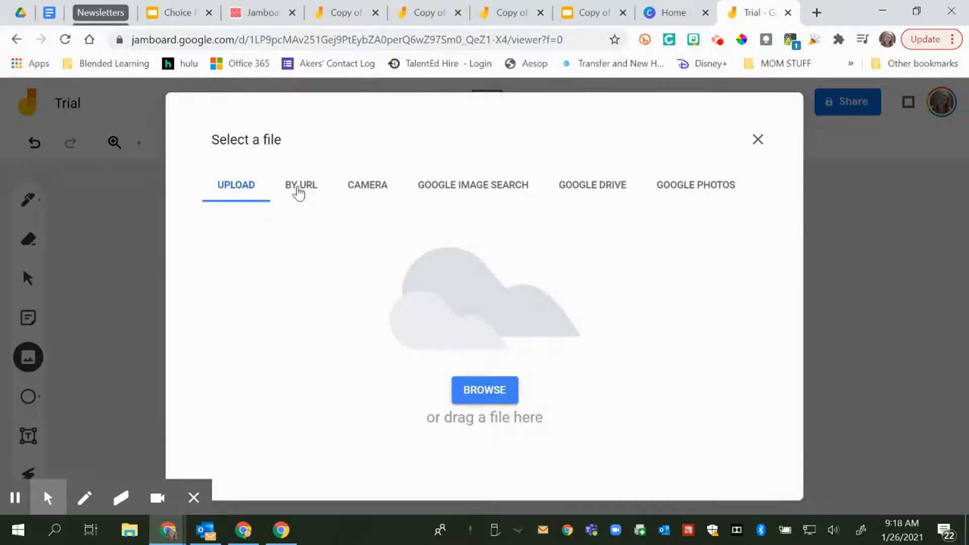
pyautogui.click(469, 182)
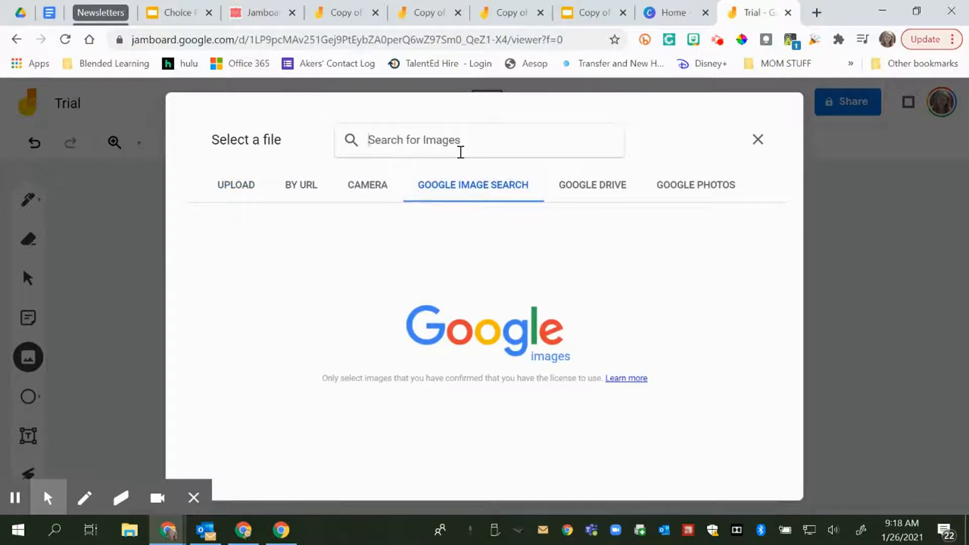
pyautogui.write('george')
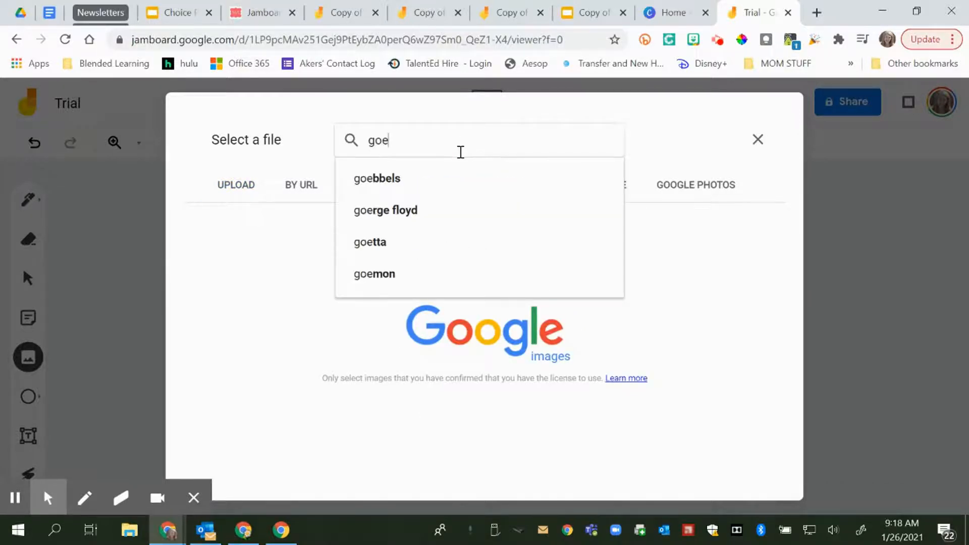
pyautogui.press('BackSpace')
pyautogui.press('BackSpace')
pyautogui.write('eorge')
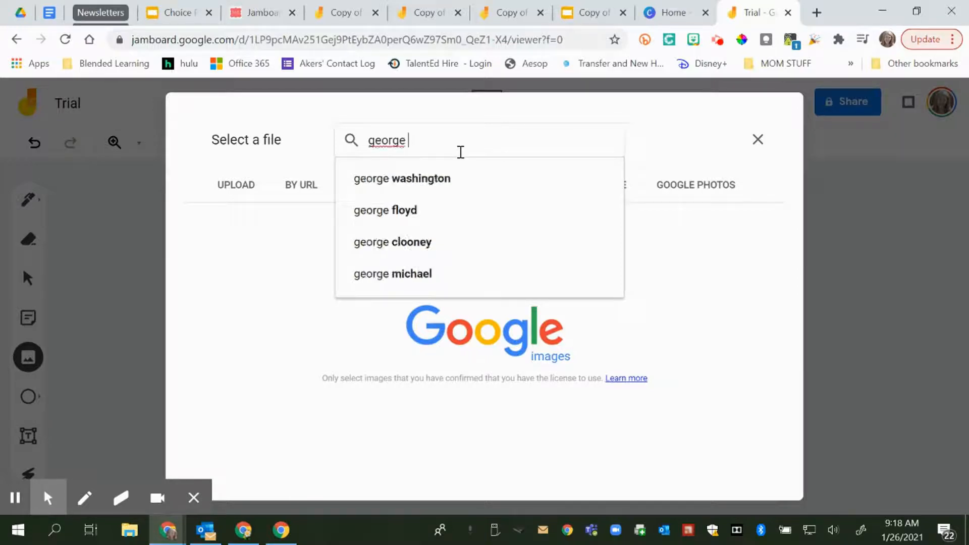
pyautogui.click(446, 178)
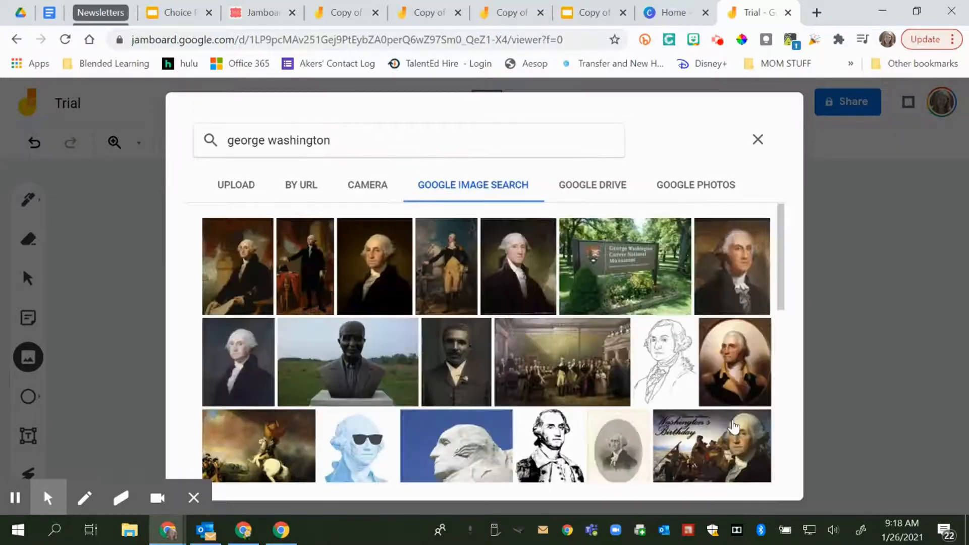
pyautogui.click(509, 270)
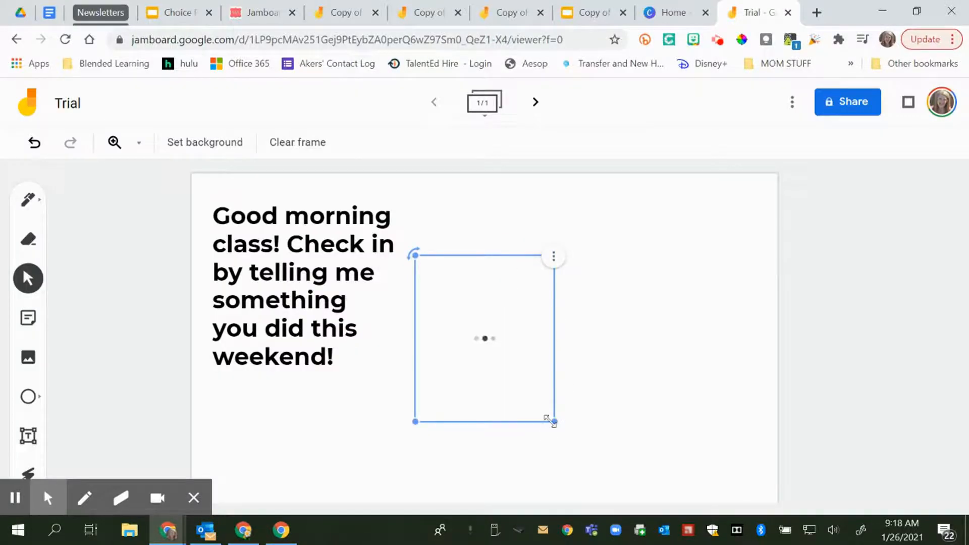
# - Enlarge the George Washington portrait and place it in the right half of the frame, beside the greeting text
pyautogui.moveTo(553, 421); pyautogui.dragTo(586, 459)
pyautogui.moveTo(552, 390); pyautogui.dragTo(626, 353)
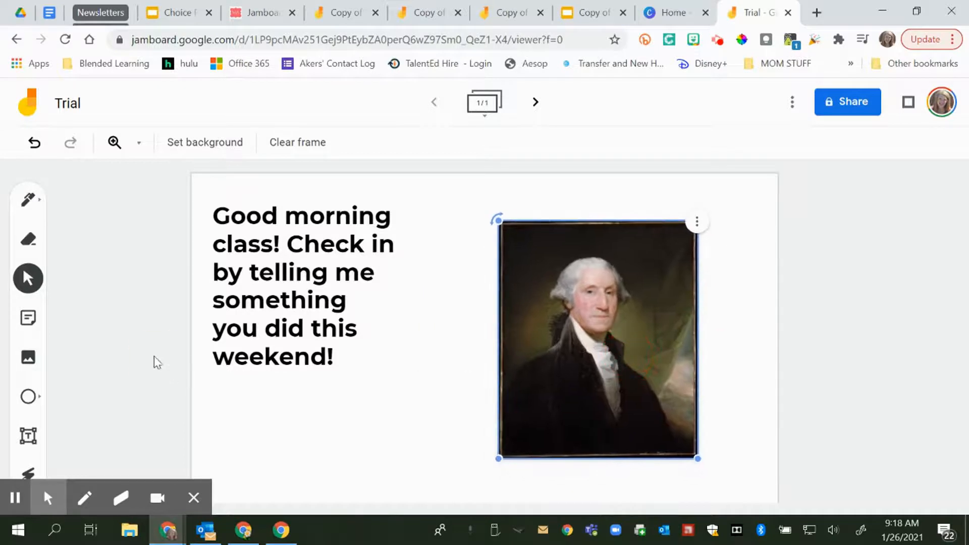
pyautogui.click(187, 321)
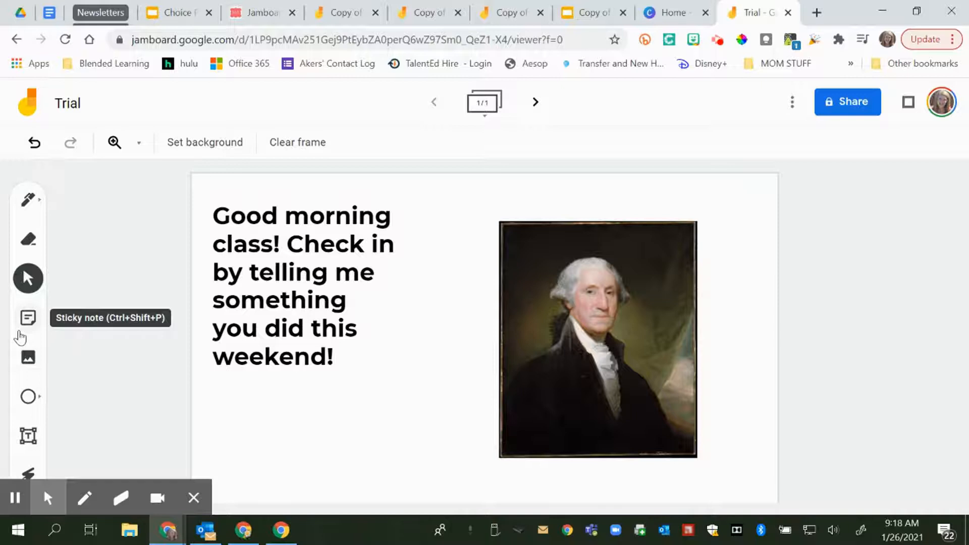
# - Delete the George Washington portrait and look over the available shapes and their fill colours
pyautogui.click(544, 324)
pyautogui.press('Delete')
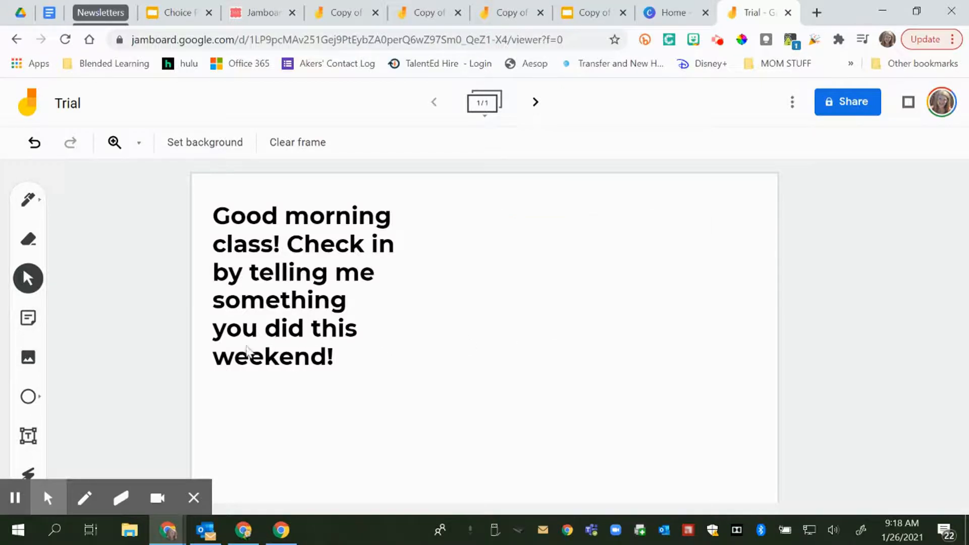
pyautogui.click(28, 398)
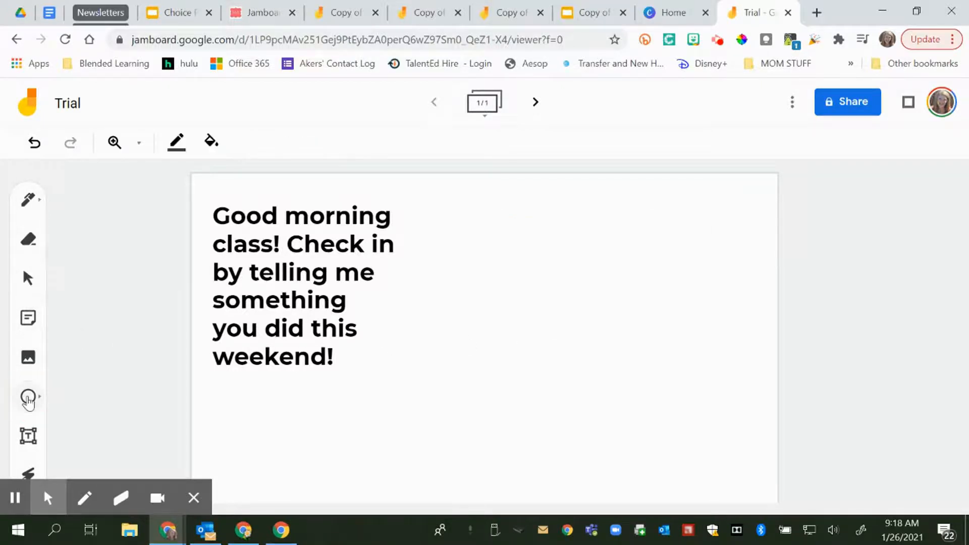
pyautogui.click(29, 397)
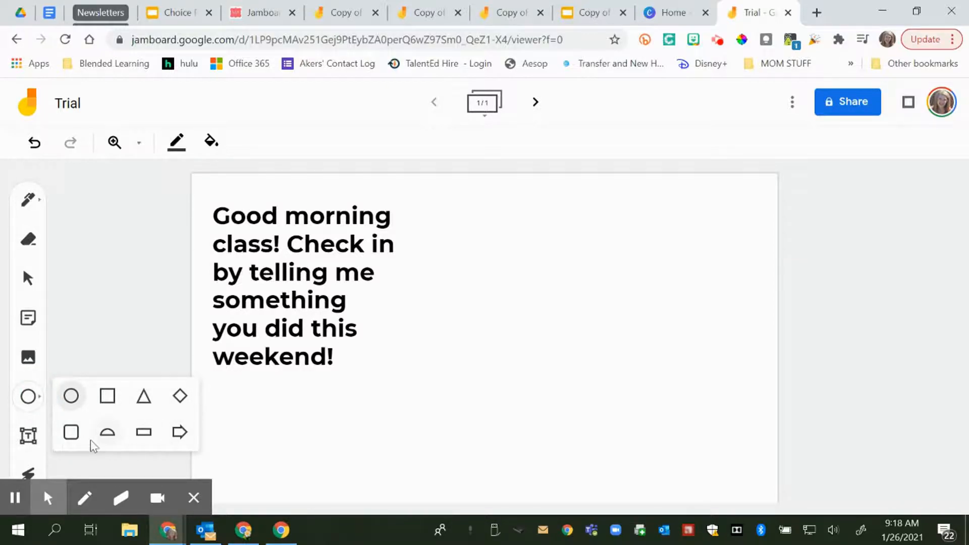
pyautogui.click(210, 142)
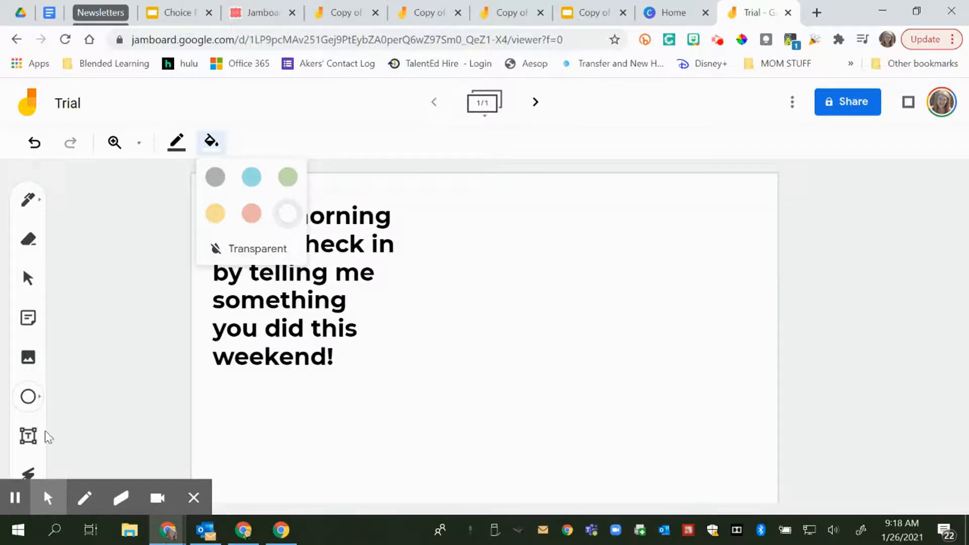
# - Add a text box beside the greeting reading "alkjf askljdf salkjdf lskajdf lksjdf lksd" and widen it to fit one line
pyautogui.click(28, 436)
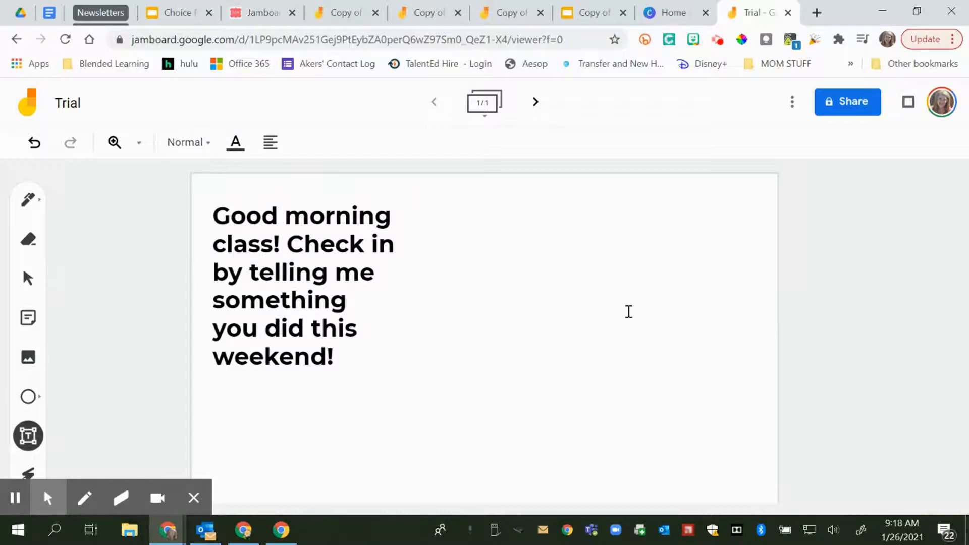
pyautogui.click(666, 311)
pyautogui.click(434, 211)
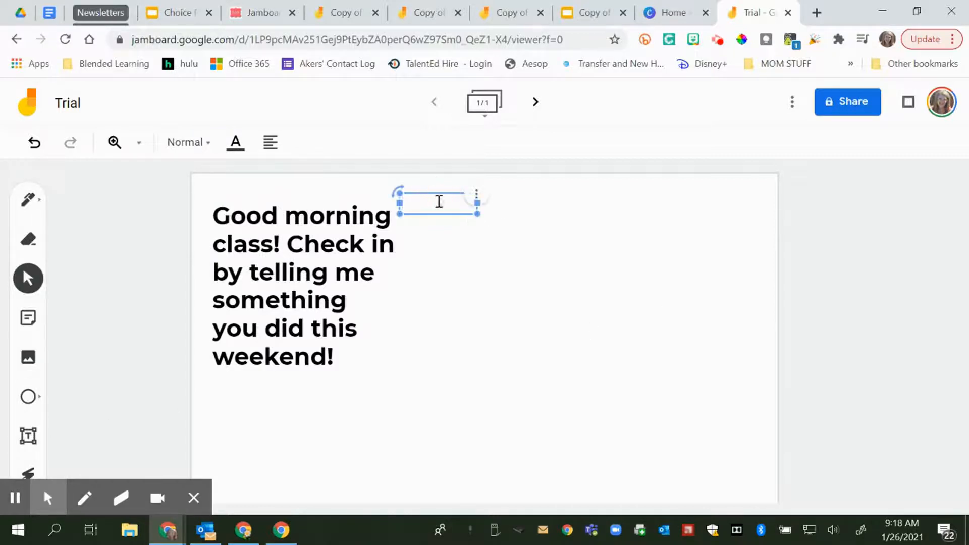
pyautogui.write('alkjf askljdf salkjdf lskajdf lksjdf lksd')
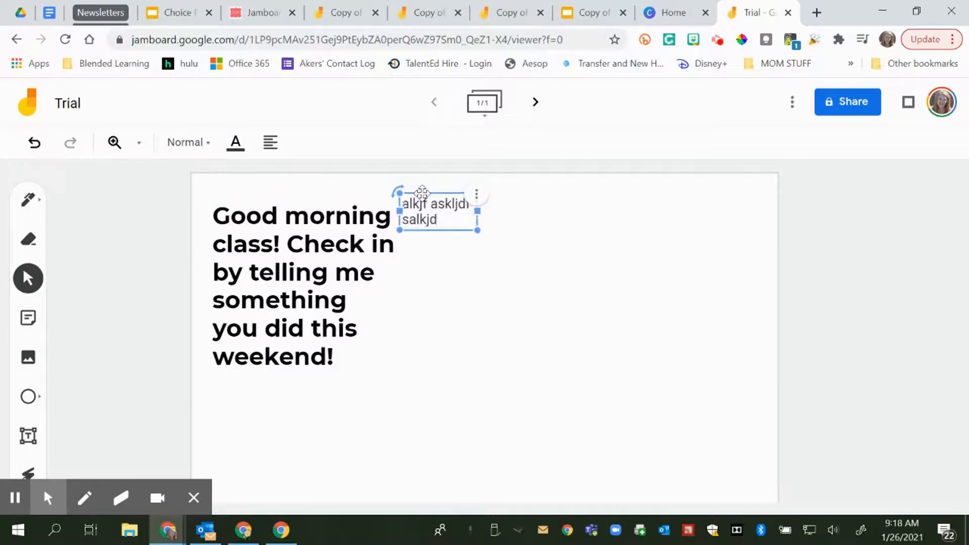
pyautogui.moveTo(476, 227); pyautogui.dragTo(742, 228)
# - Delete the "Good morning class!" note and the filler text box from the frame
pyautogui.click(258, 251)
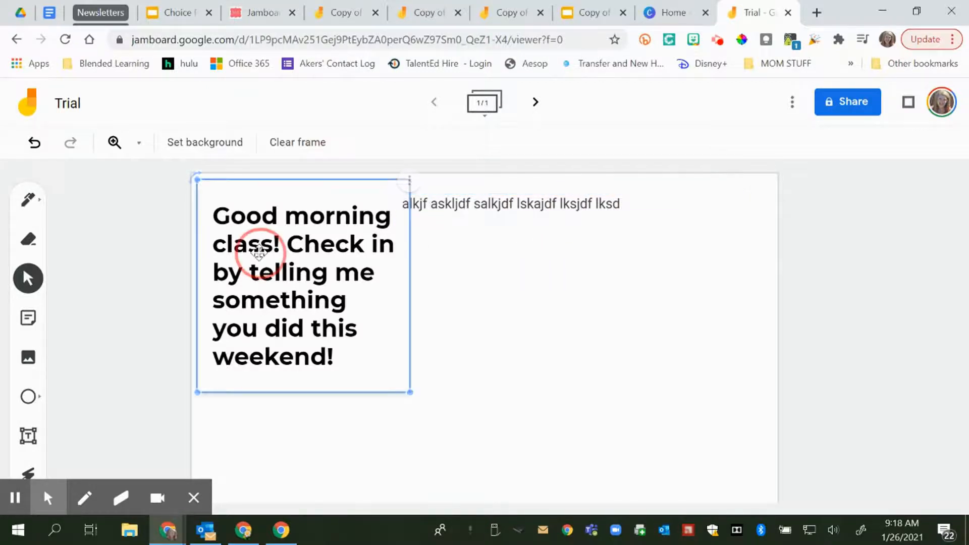
pyautogui.click(409, 189)
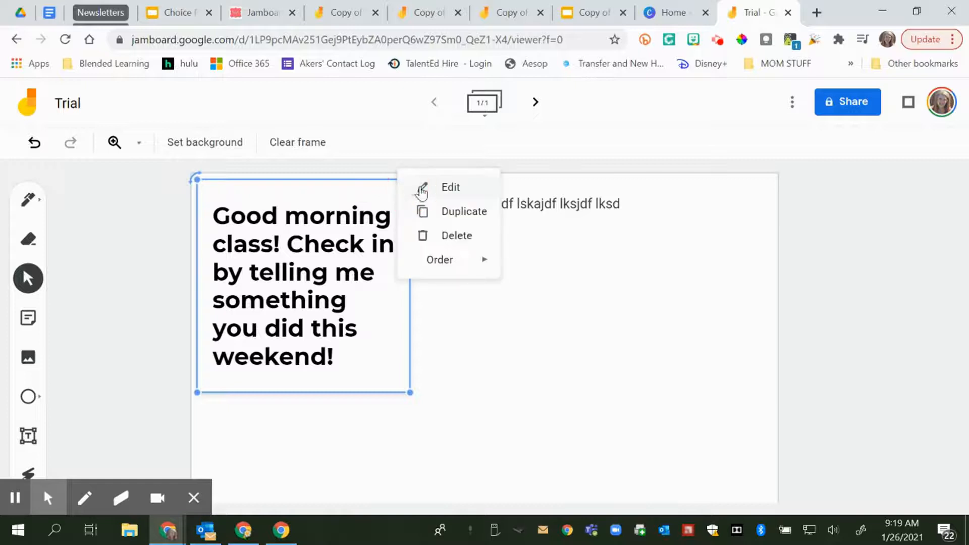
pyautogui.click(456, 233)
pyautogui.click(483, 201)
pyautogui.moveTo(483, 201); pyautogui.dragTo(389, 192)
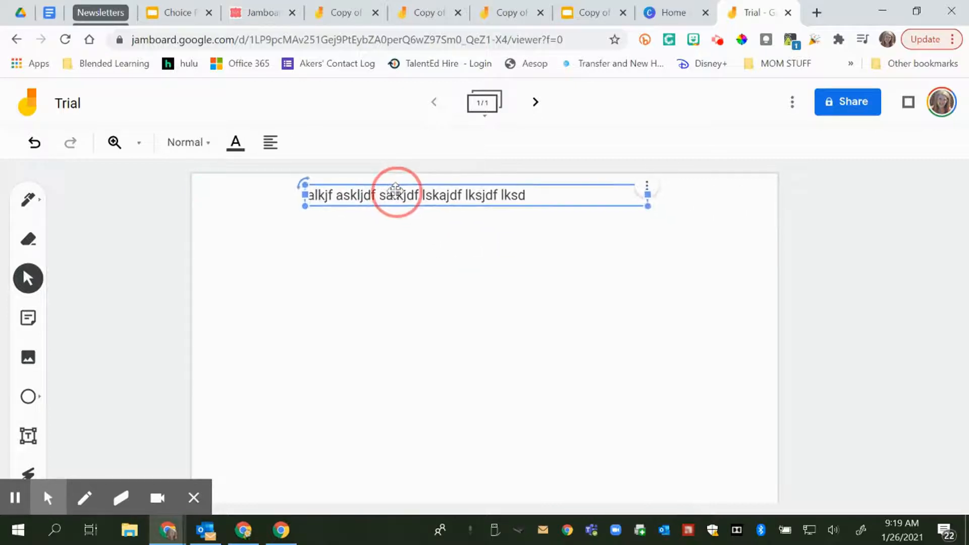
pyautogui.press('Delete')
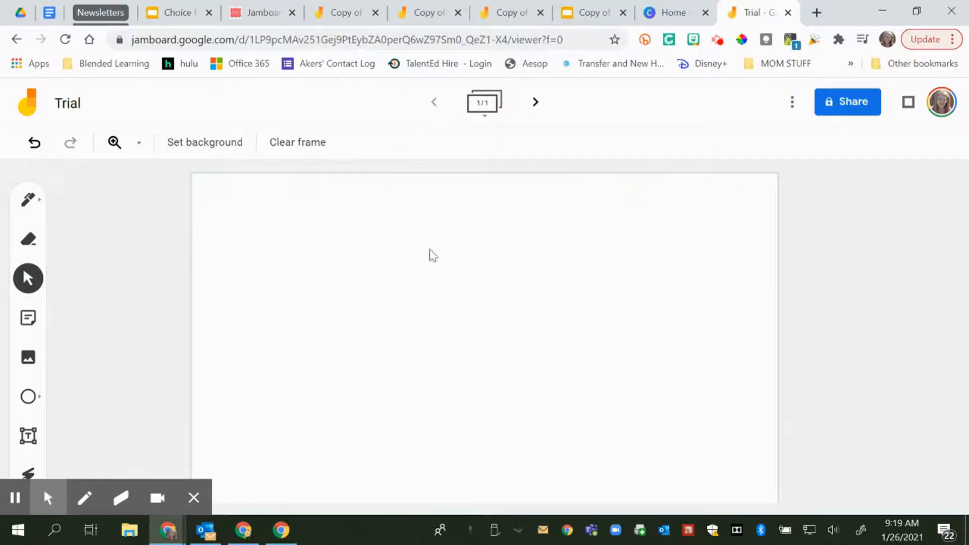
# - Try out the laser pointer with a few strokes across the empty frame
pyautogui.click(28, 469)
pyautogui.moveTo(381, 346)
pyautogui.mouseDown()
pyautogui.moveTo(525, 305)
pyautogui.moveTo(694, 320)
pyautogui.mouseUp()
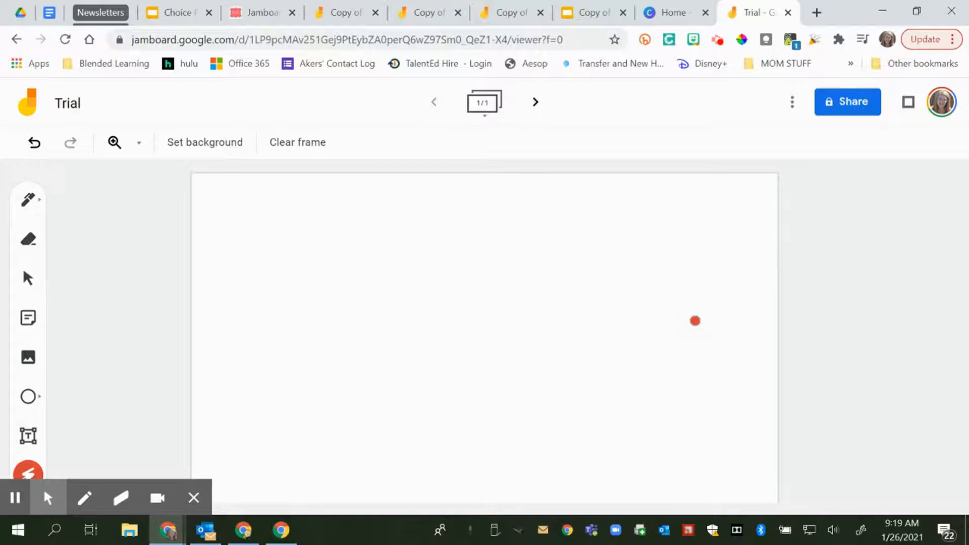
pyautogui.moveTo(292, 258)
pyautogui.mouseDown()
pyautogui.moveTo(277, 271)
pyautogui.moveTo(300, 298)
pyautogui.mouseUp()
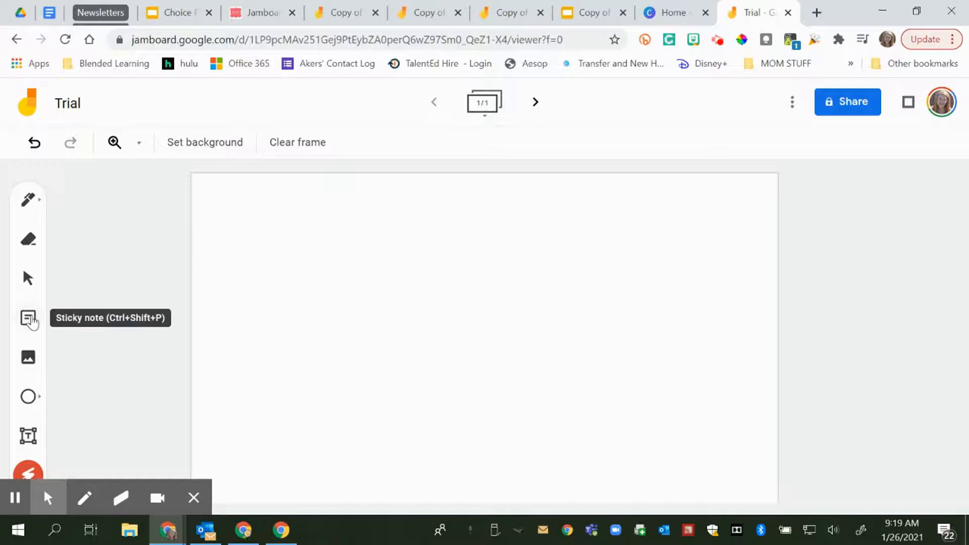
# - Share the Trial jam with anyone with the link and set their role to Editor
pyautogui.click(862, 103)
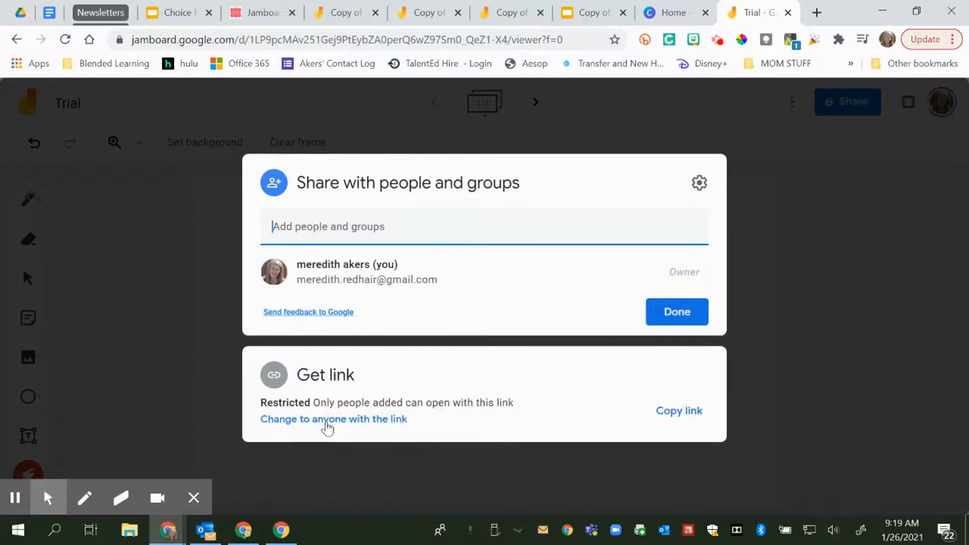
pyautogui.click(283, 419)
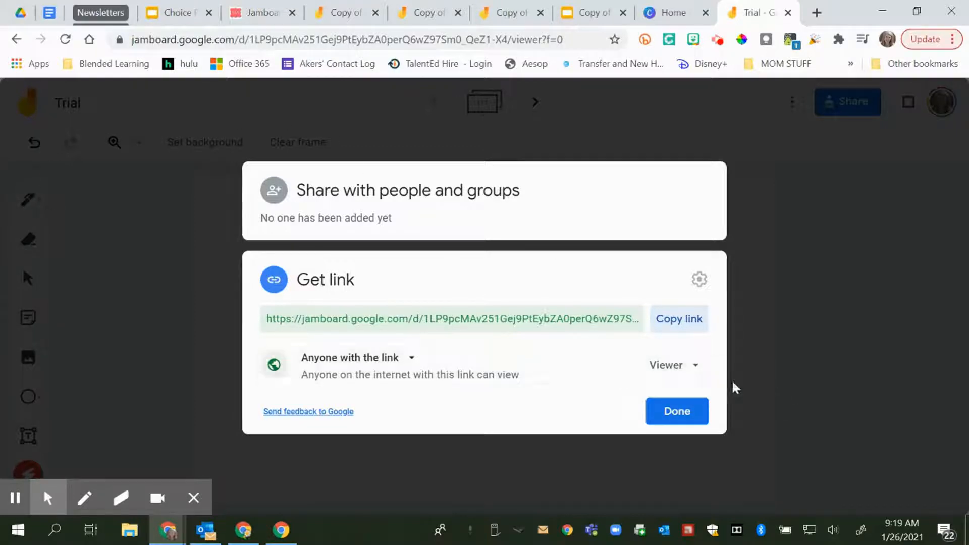
pyautogui.click(672, 368)
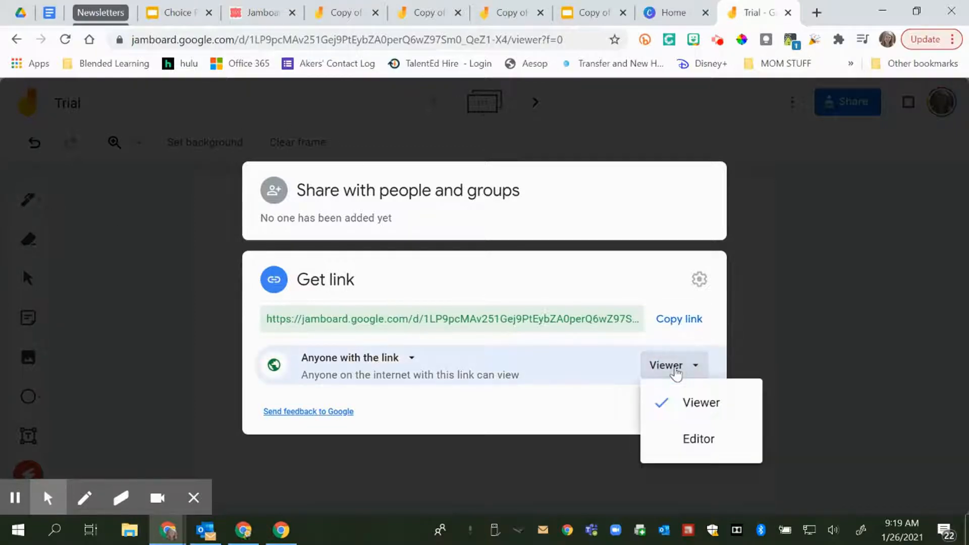
pyautogui.click(700, 443)
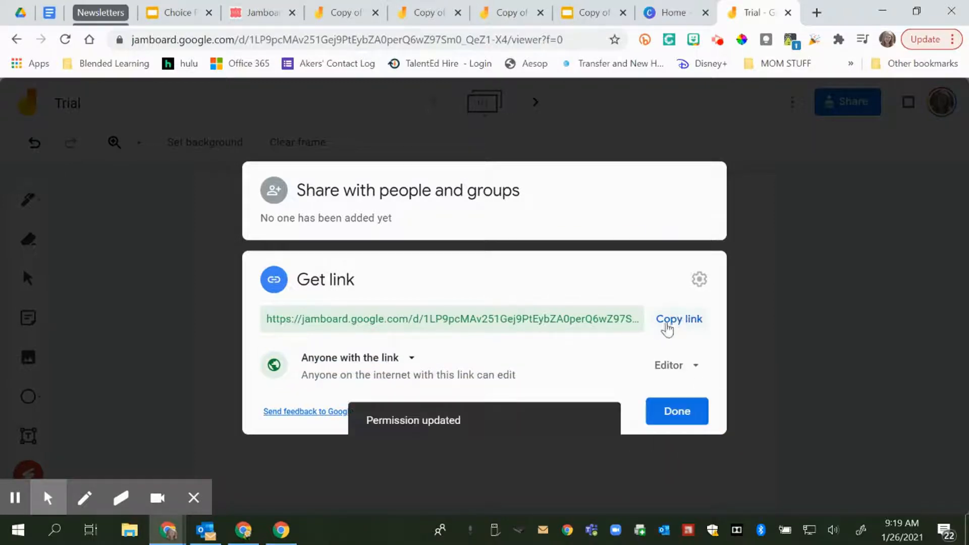
pyautogui.click(679, 412)
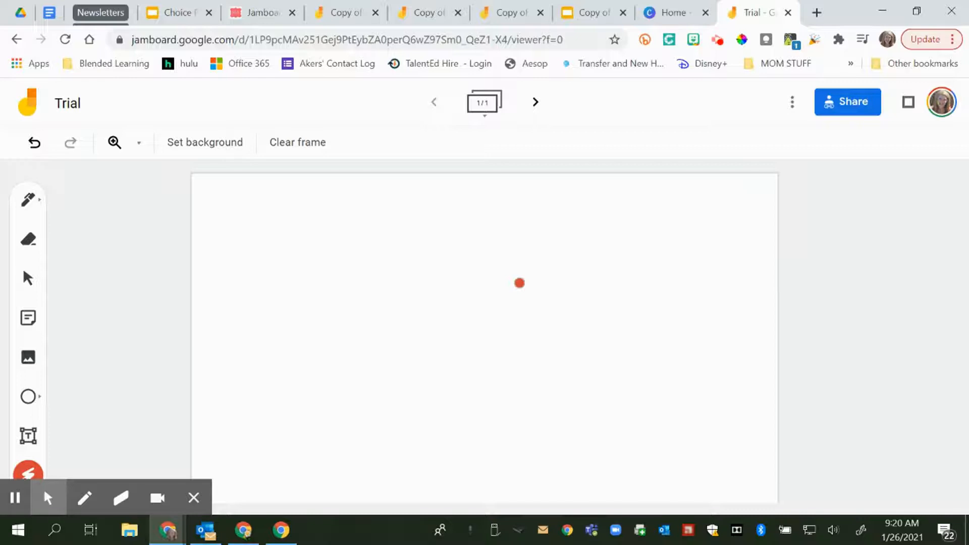
# - Copy the jam's share link and change the role for anyone with the link to Viewer
pyautogui.click(847, 106)
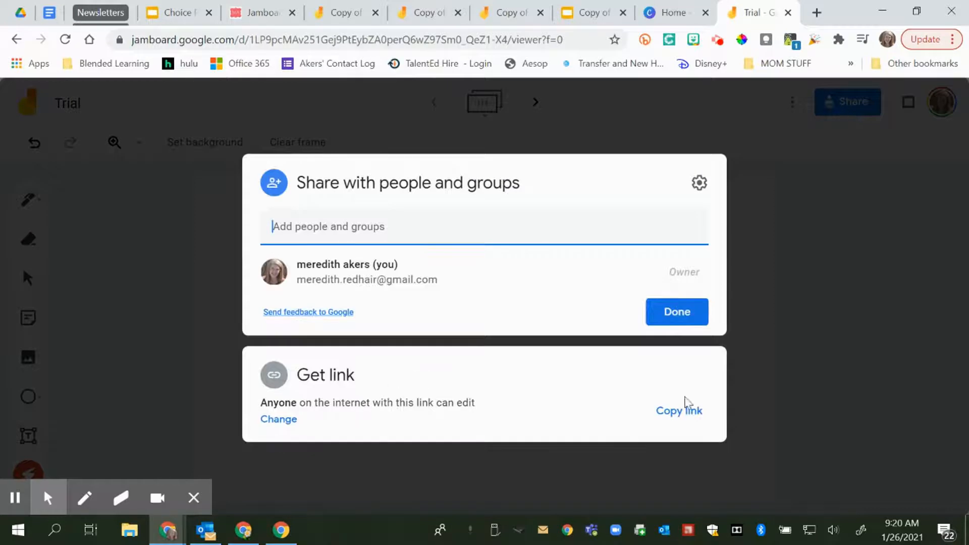
pyautogui.click(685, 401)
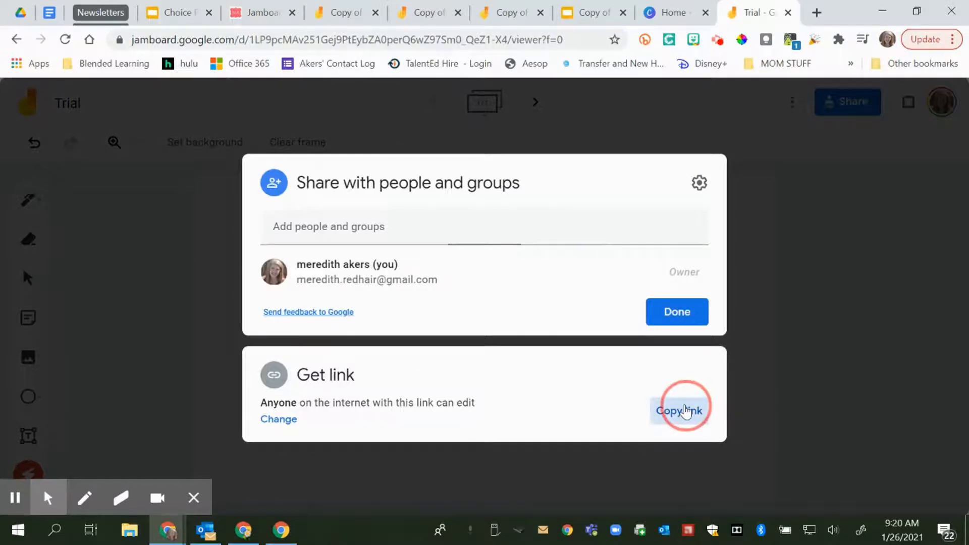
pyautogui.click(277, 420)
pyautogui.click(669, 364)
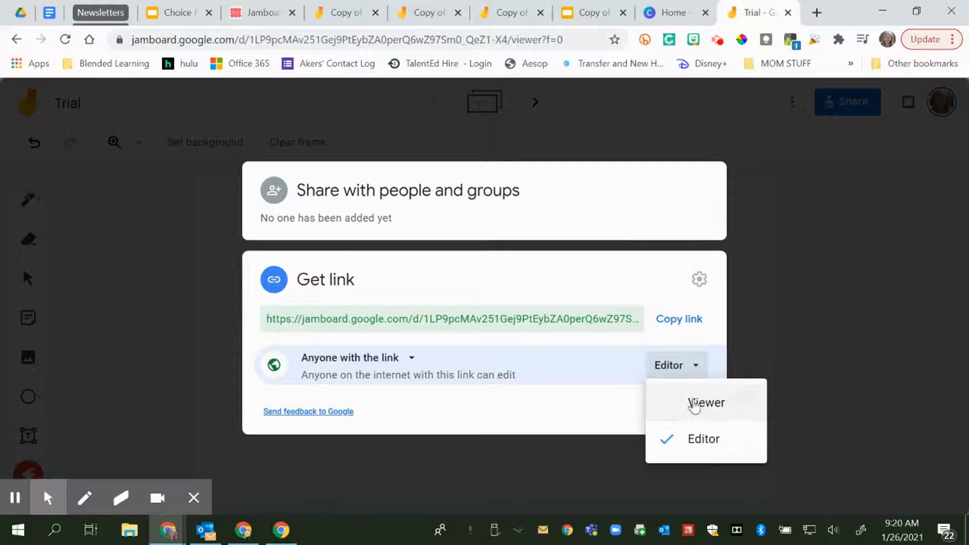
pyautogui.click(695, 404)
pyautogui.click(687, 420)
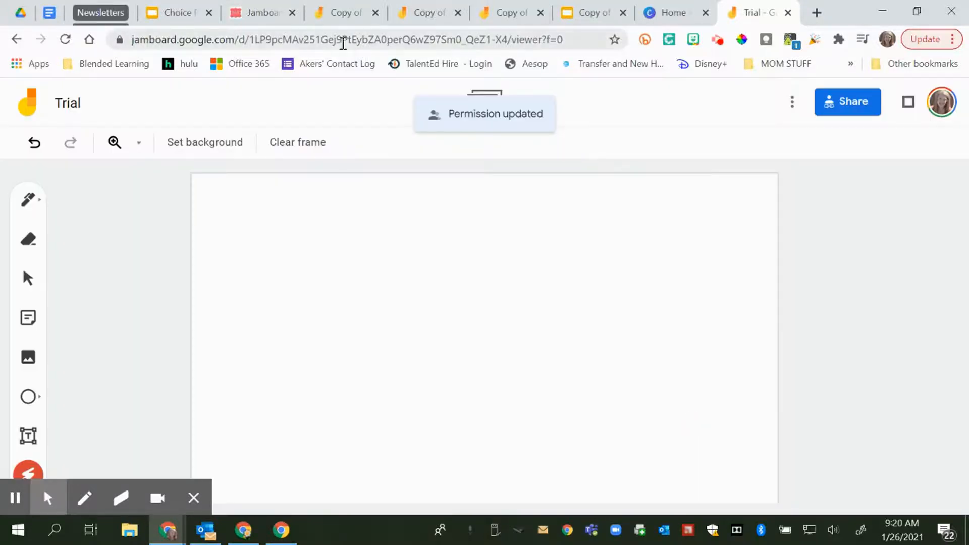
# - Replace everything after the last slash of the jam's web address with "copy", load it and select the whole address
pyautogui.click(575, 40)
pyautogui.click(590, 39)
pyautogui.click(571, 39)
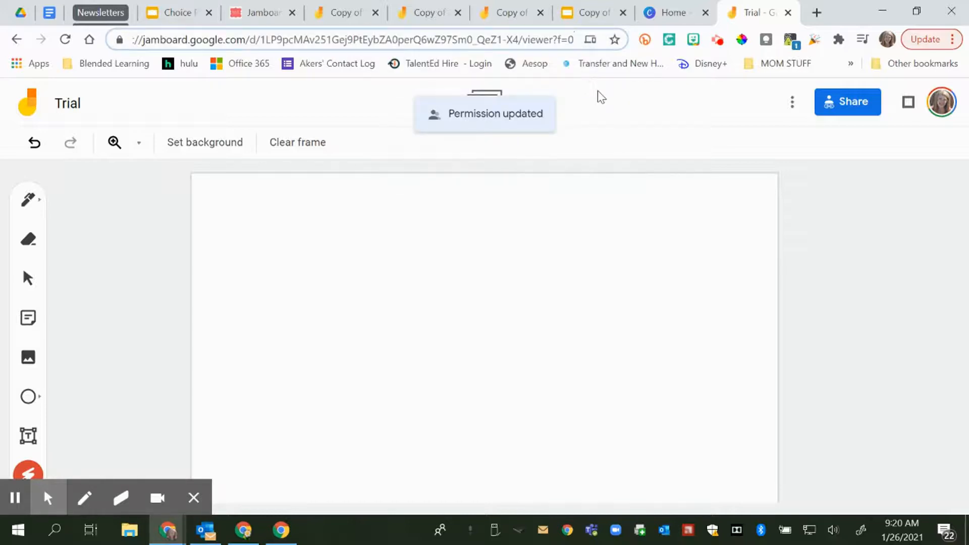
pyautogui.press('BackSpace')
pyautogui.press('BackSpace')
pyautogui.press('BackSpace')
pyautogui.press('BackSpace')
pyautogui.press('BackSpace')
pyautogui.press('BackSpace')
pyautogui.press('BackSpace')
pyautogui.press('BackSpace')
pyautogui.press('BackSpace')
pyautogui.press('BackSpace')
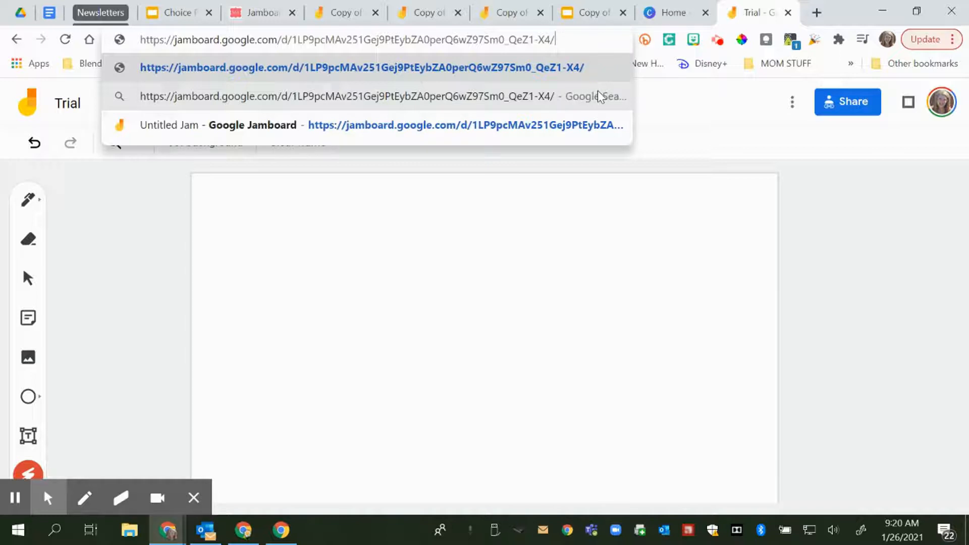
pyautogui.write('copy')
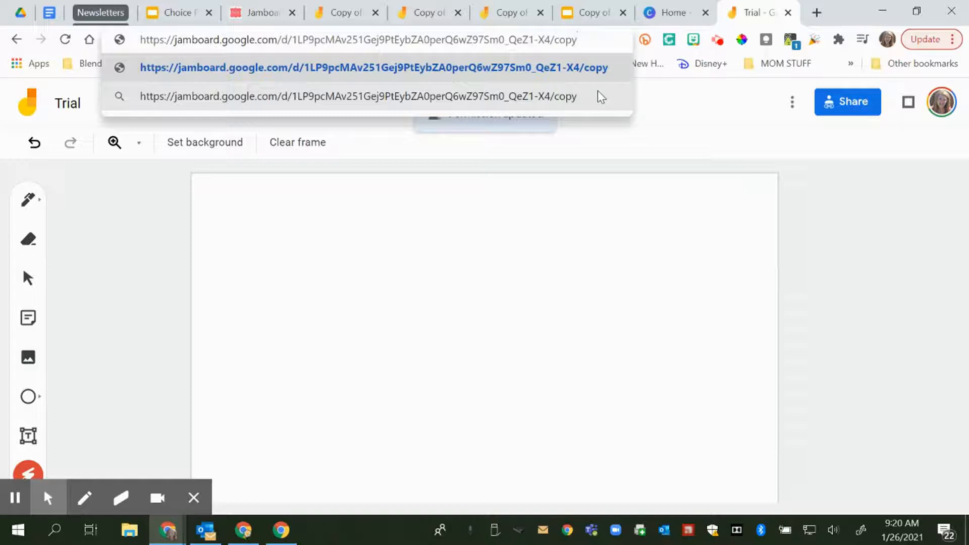
pyautogui.press('Return')
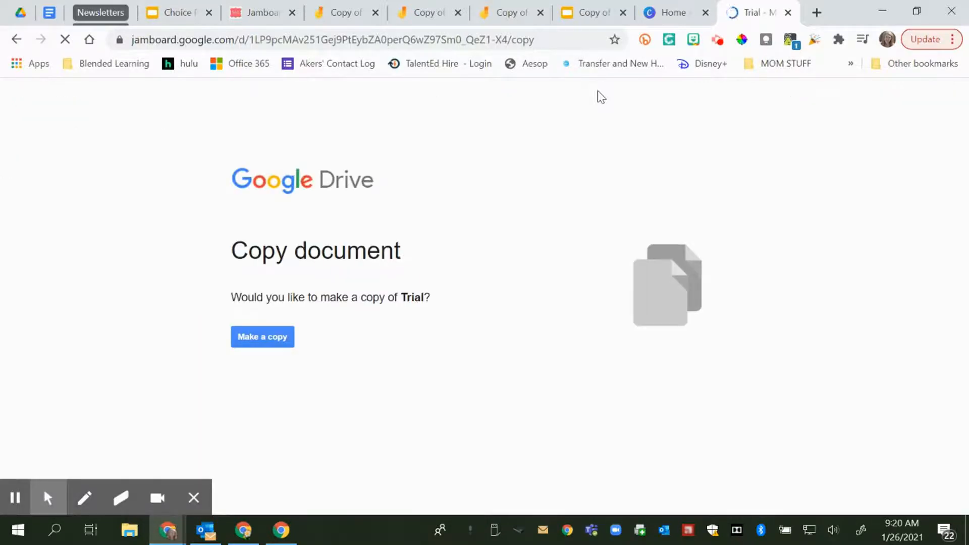
pyautogui.moveTo(564, 41); pyautogui.dragTo(96, 32)
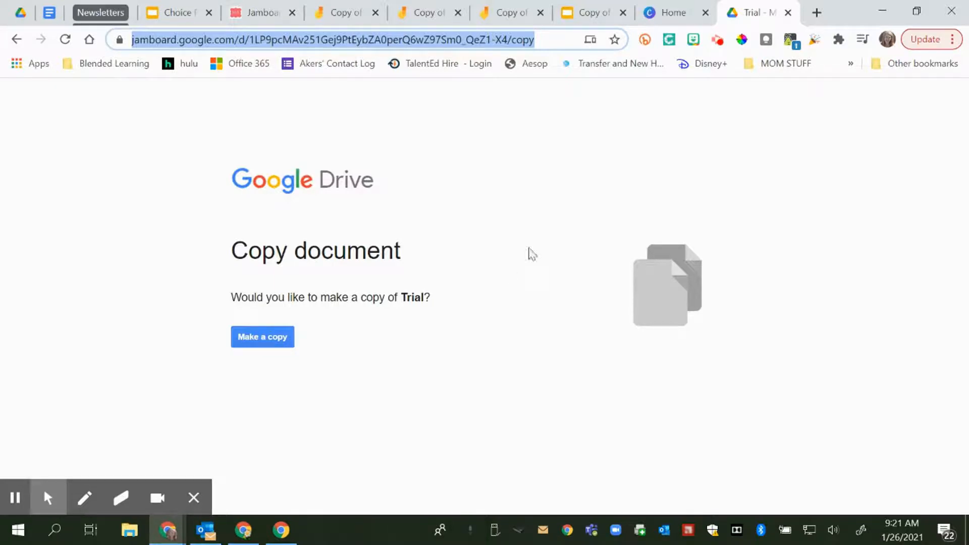
# - Close the Trial copy page and switch to the Classroom Collaborative Kindness Challenge jam
pyautogui.click(787, 12)
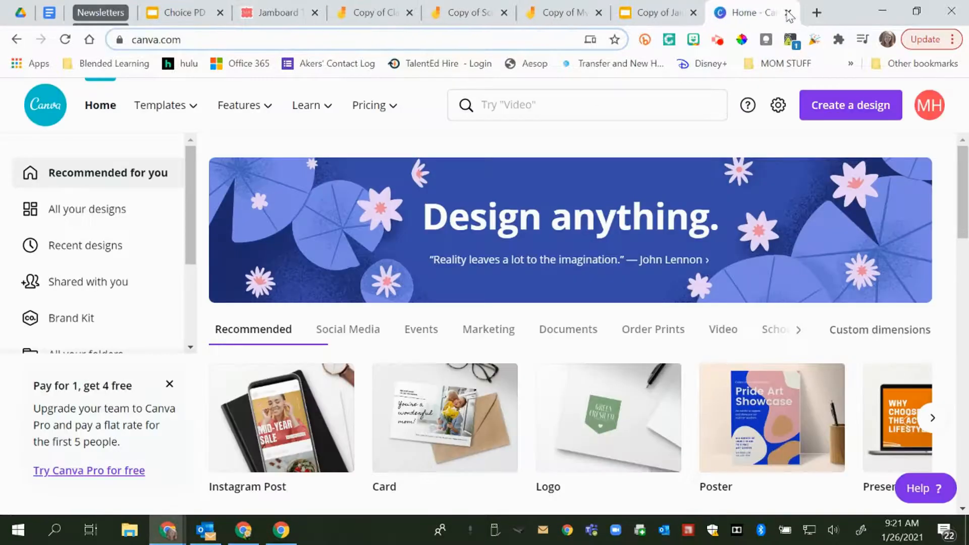
pyautogui.click(252, 8)
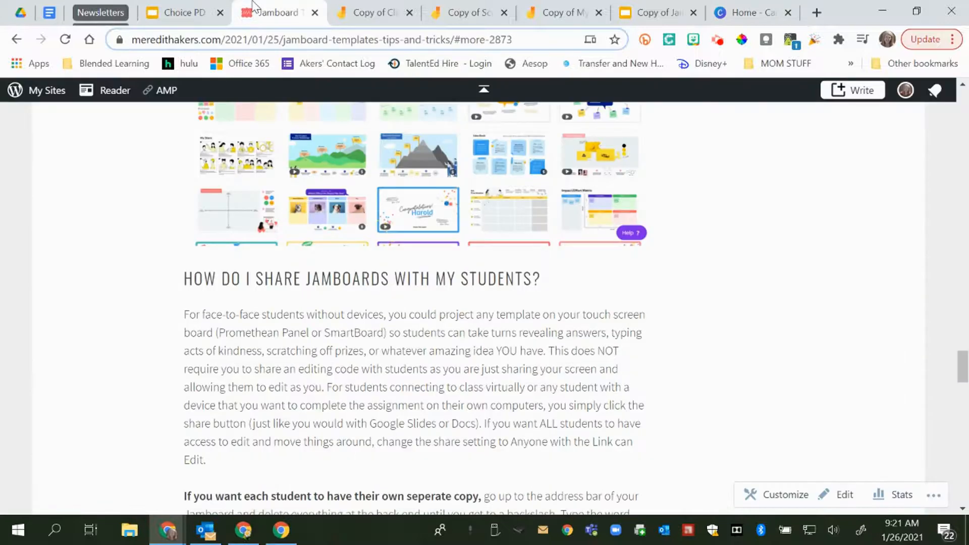
pyautogui.click(343, 15)
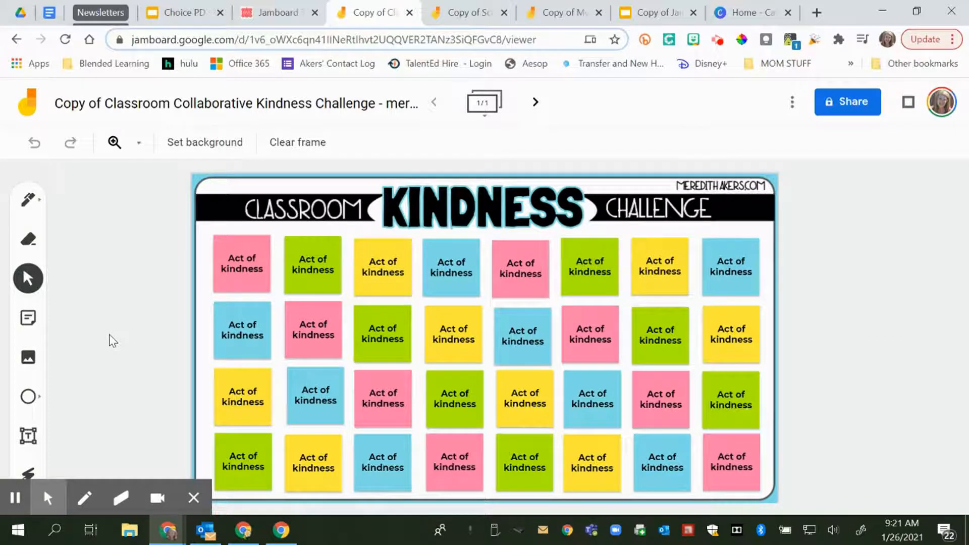
# - Examine the "Act of kindness" sticky notes along the first row and dismiss the advertising notification
pyautogui.click(262, 245)
pyautogui.click(309, 260)
pyautogui.click(393, 268)
pyautogui.click(465, 275)
pyautogui.click(520, 275)
pyautogui.click(585, 278)
pyautogui.click(659, 277)
pyautogui.click(729, 277)
pyautogui.click(918, 351)
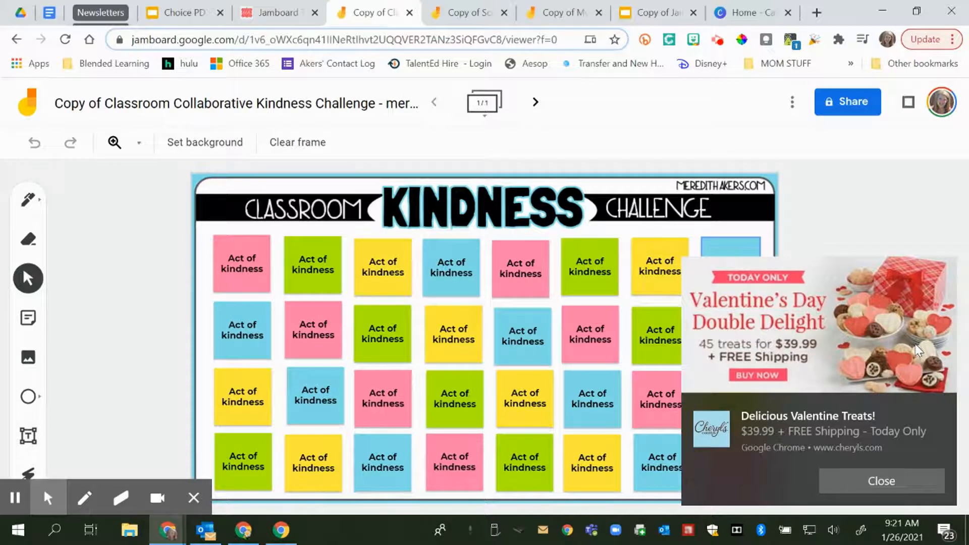
pyautogui.click(941, 408)
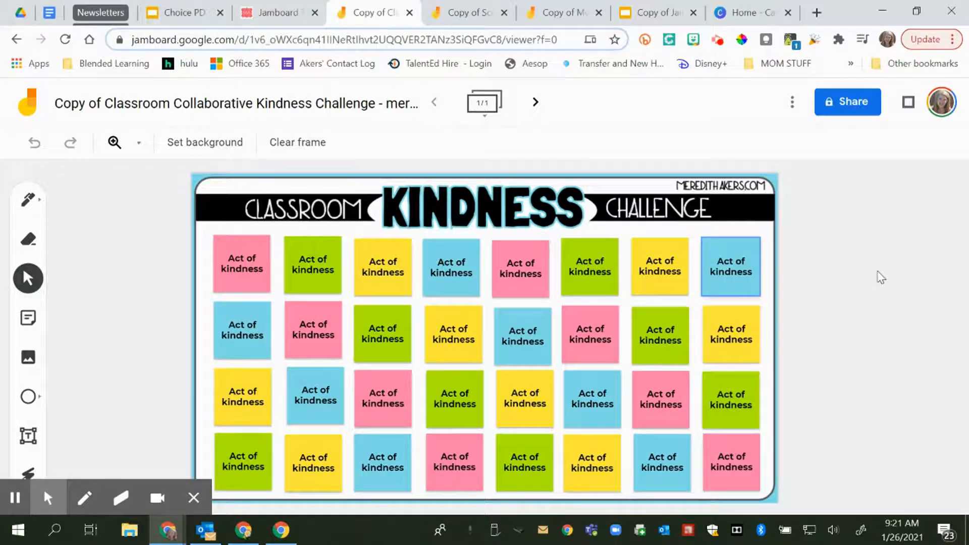
# - Change the first pink sticky note in the top row to "Helped a student in the hall pick up their things"
pyautogui.click(252, 275)
pyautogui.doubleClick(252, 275)
pyautogui.moveTo(424, 274); pyautogui.dragTo(267, 253)
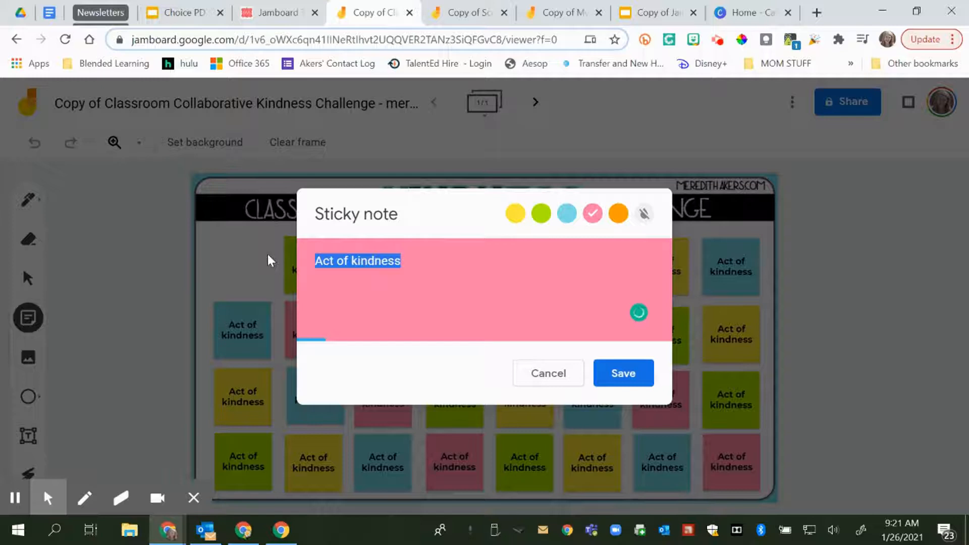
pyautogui.write('Helped a student i')
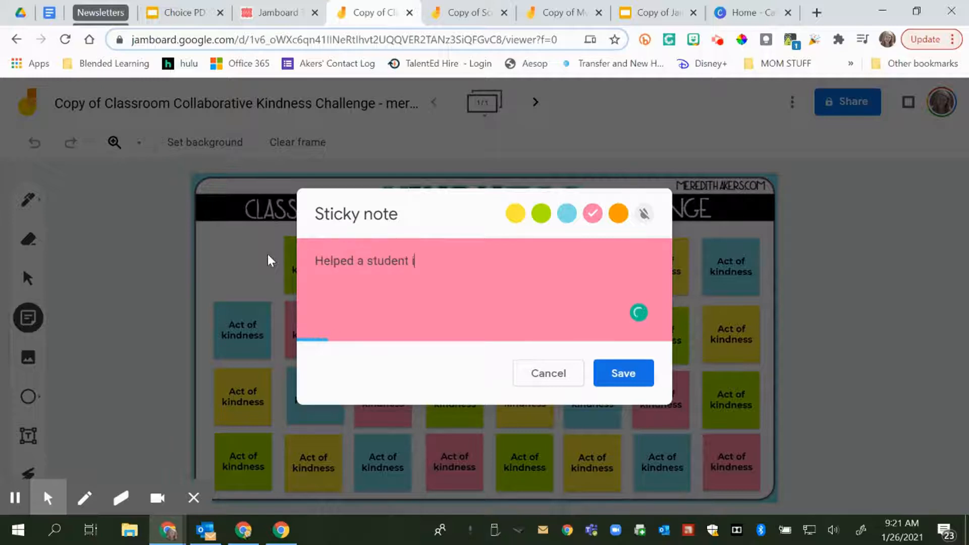
pyautogui.write('n the hall pick up their')
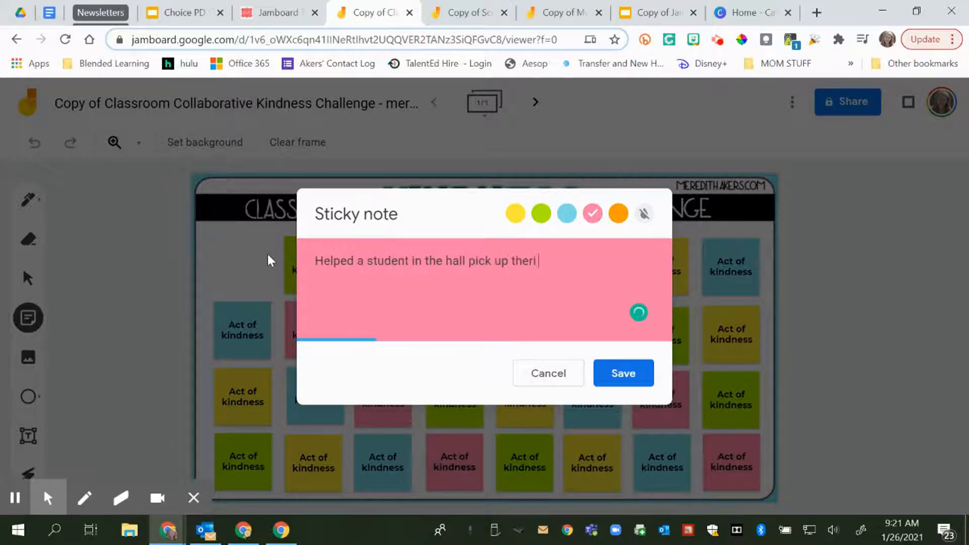
pyautogui.press('BackSpace')
pyautogui.press('BackSpace')
pyautogui.write('ui')
pyautogui.press('BackSpace')
pyautogui.press('BackSpace')
pyautogui.write('ir things')
pyautogui.click(645, 371)
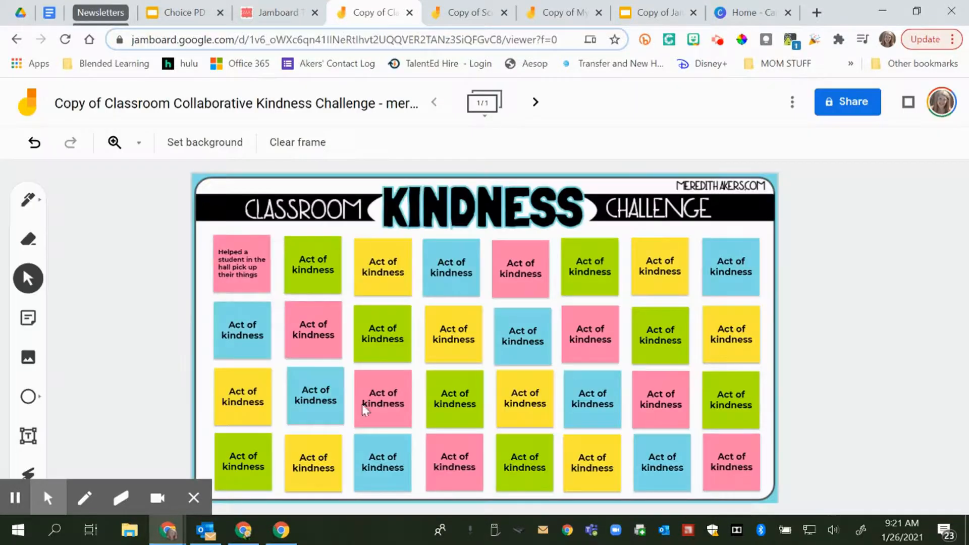